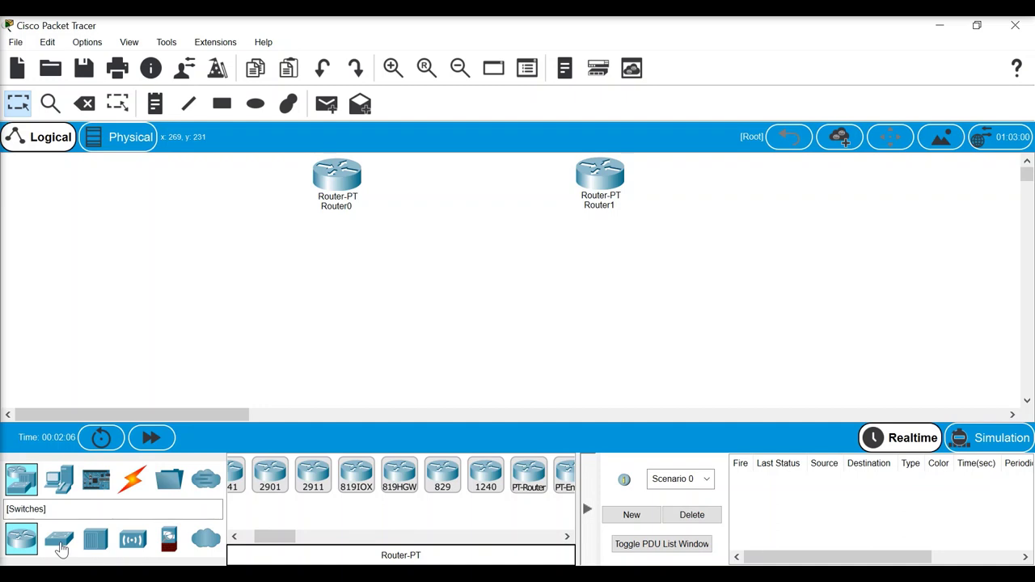
# Step: Place two PT-Switch devices in the workspace, one below Router0 and one below Router1
pyautogui.click(62, 547)
pyautogui.click(293, 477)
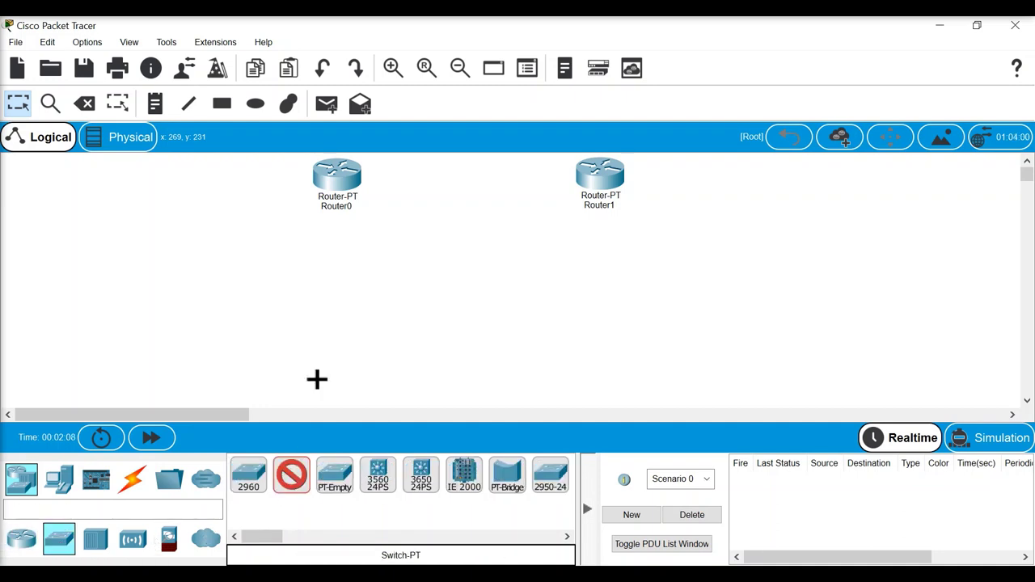
pyautogui.click(281, 253)
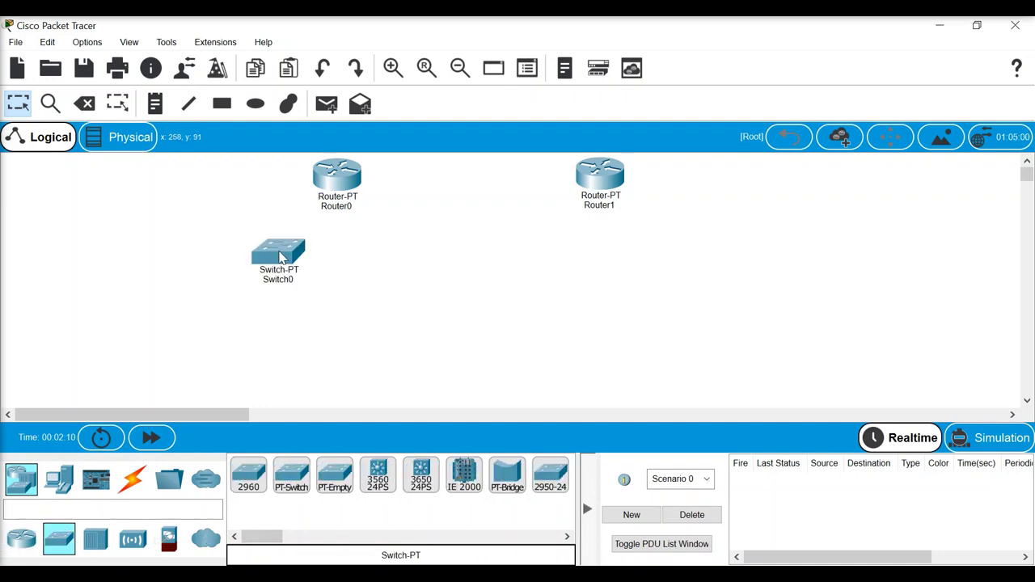
pyautogui.click(289, 478)
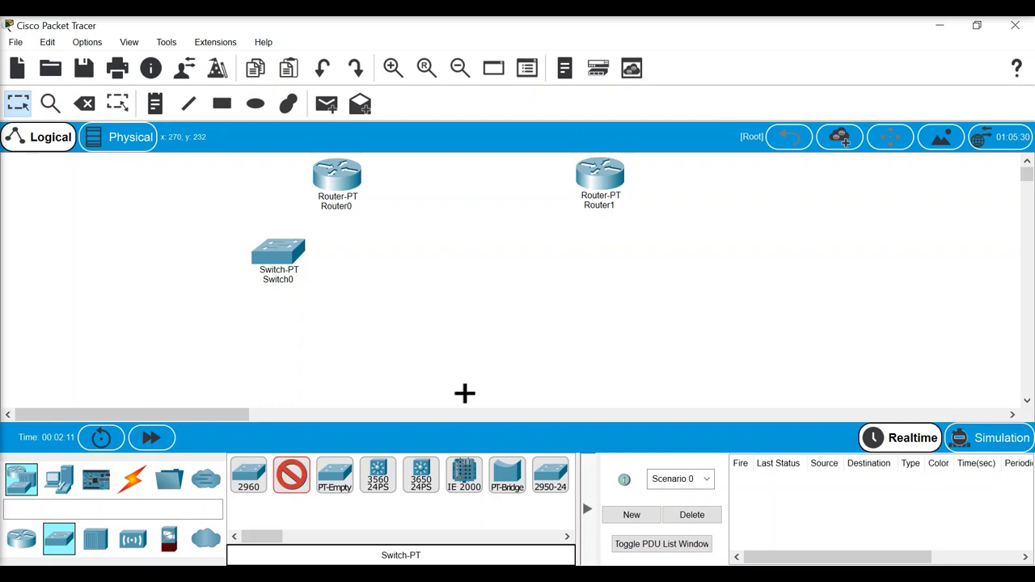
pyautogui.click(651, 260)
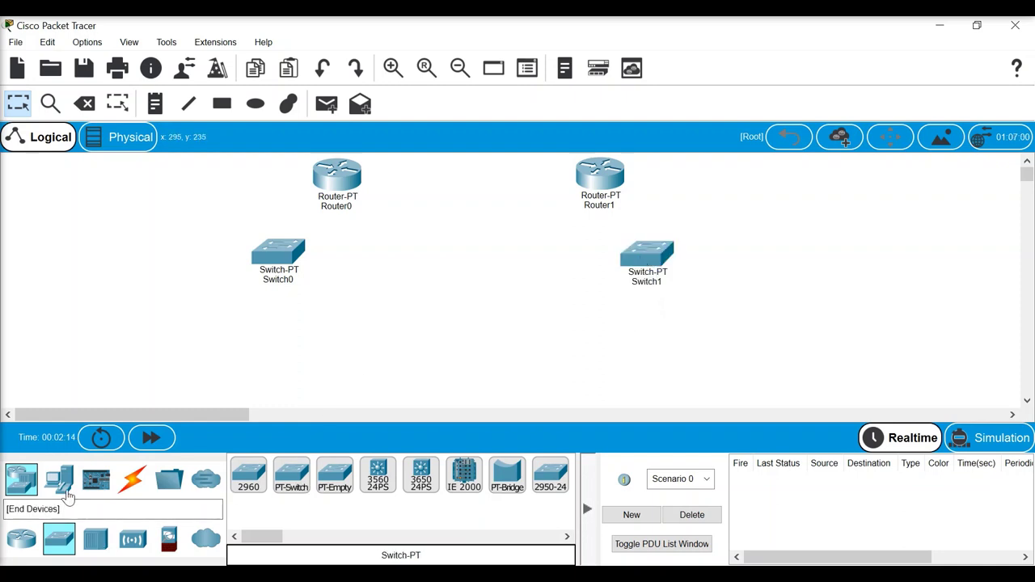
# Step: Add four PCs in a row beneath the switches, two under Switch0 and two under Switch1
pyautogui.click(64, 487)
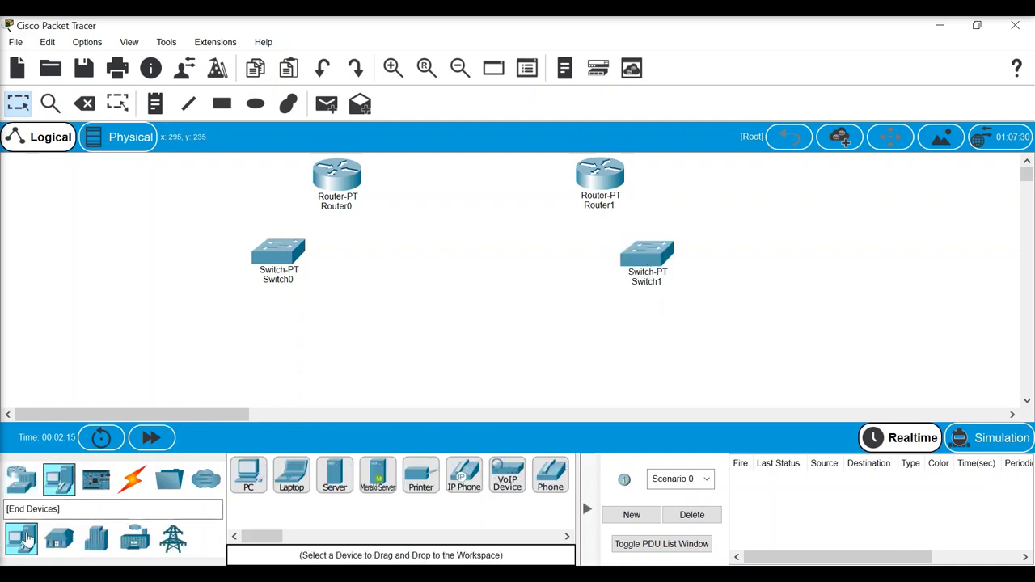
pyautogui.click(248, 479)
pyautogui.click(182, 369)
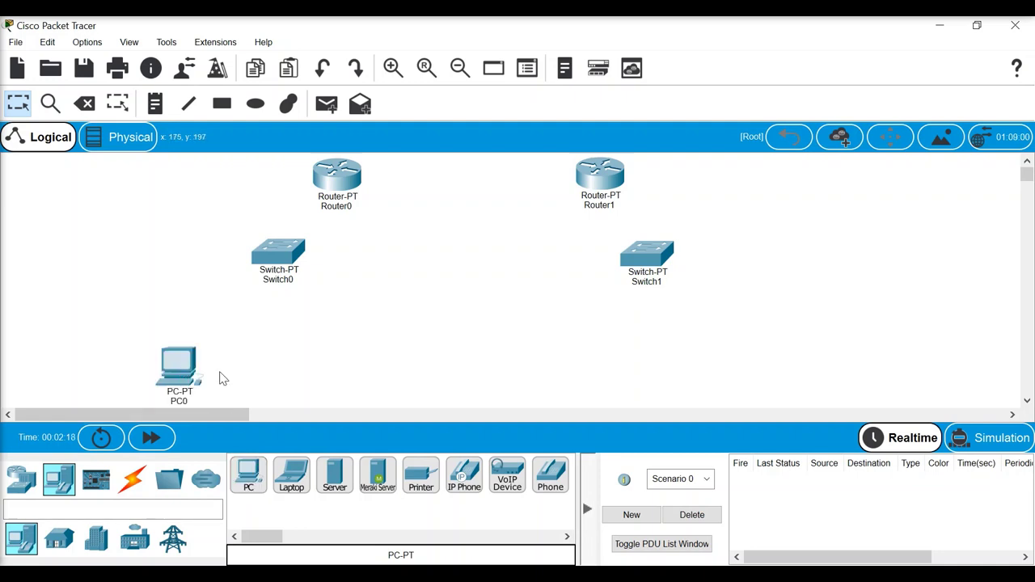
pyautogui.click(252, 469)
pyautogui.click(322, 370)
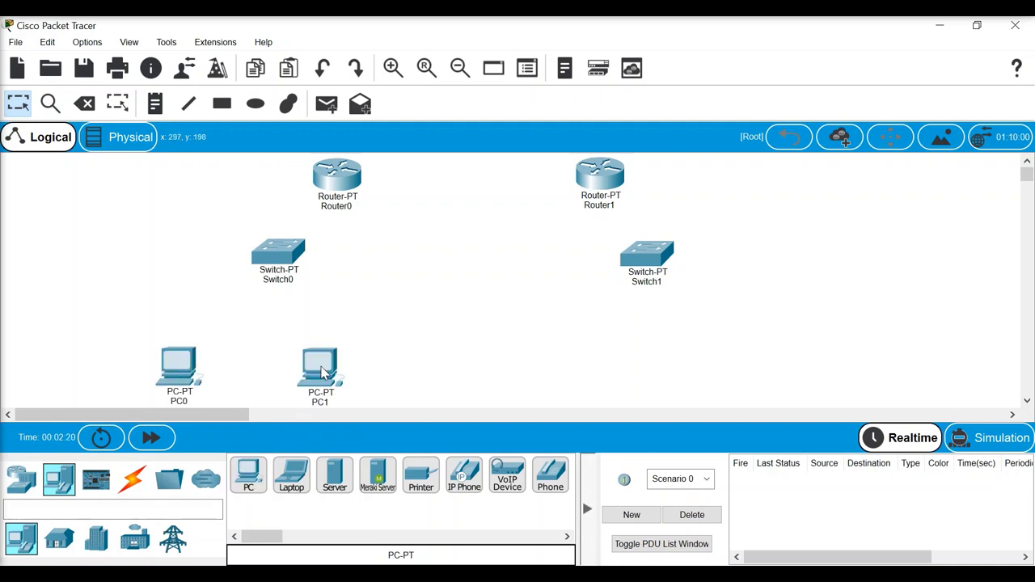
pyautogui.click(254, 482)
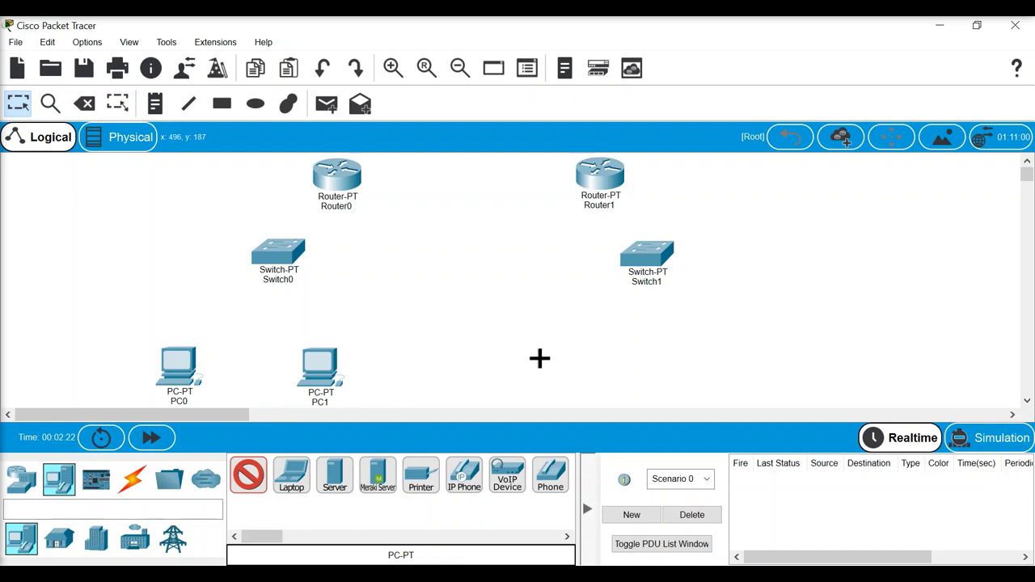
pyautogui.click(539, 359)
pyautogui.click(254, 480)
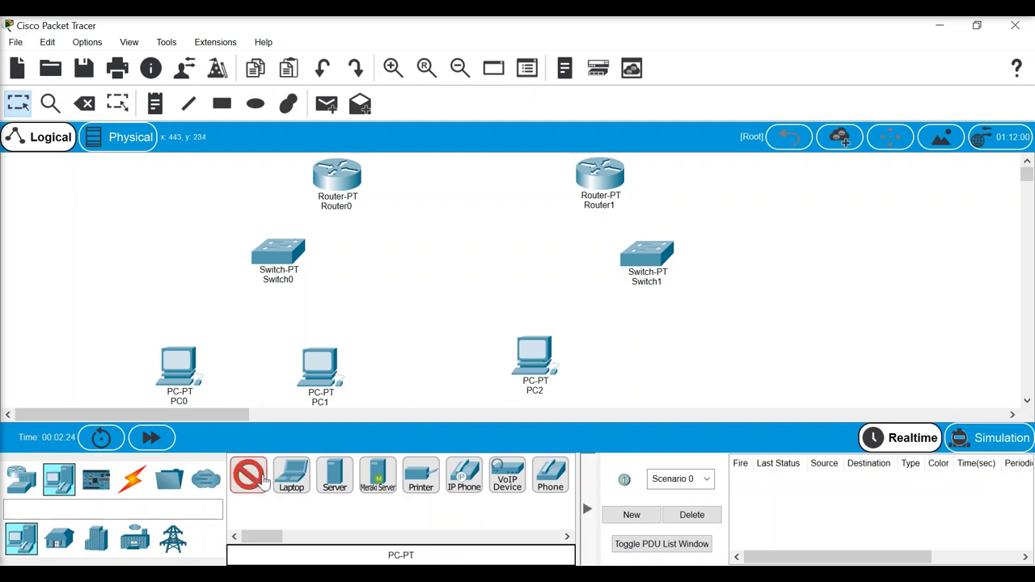
pyautogui.click(739, 356)
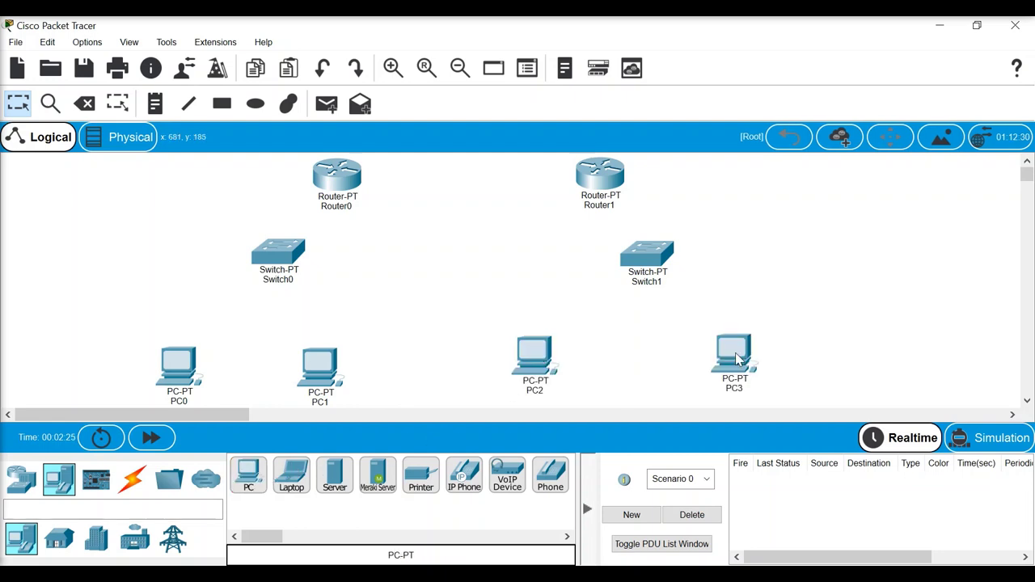
# Step: Cable PC0 and PC1 to Switch0 using the automatically chosen connection type
pyautogui.click(131, 484)
pyautogui.click(245, 483)
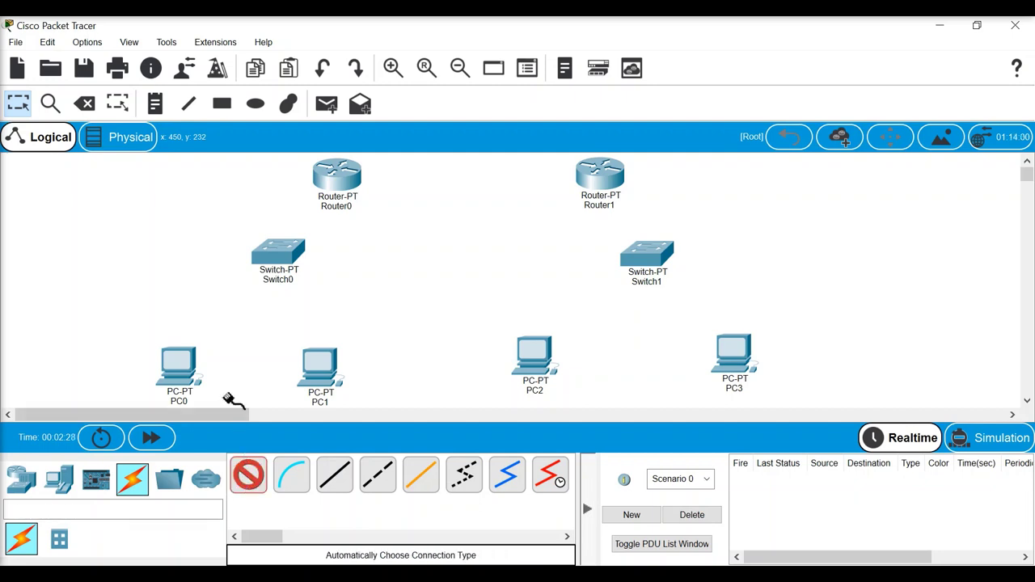
pyautogui.click(179, 365)
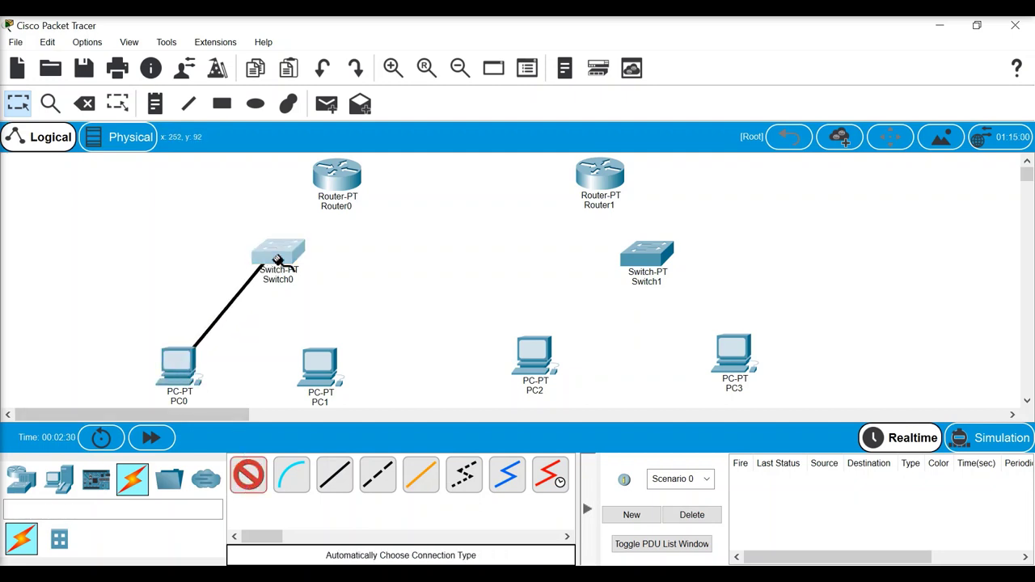
pyautogui.click(278, 259)
pyautogui.click(246, 477)
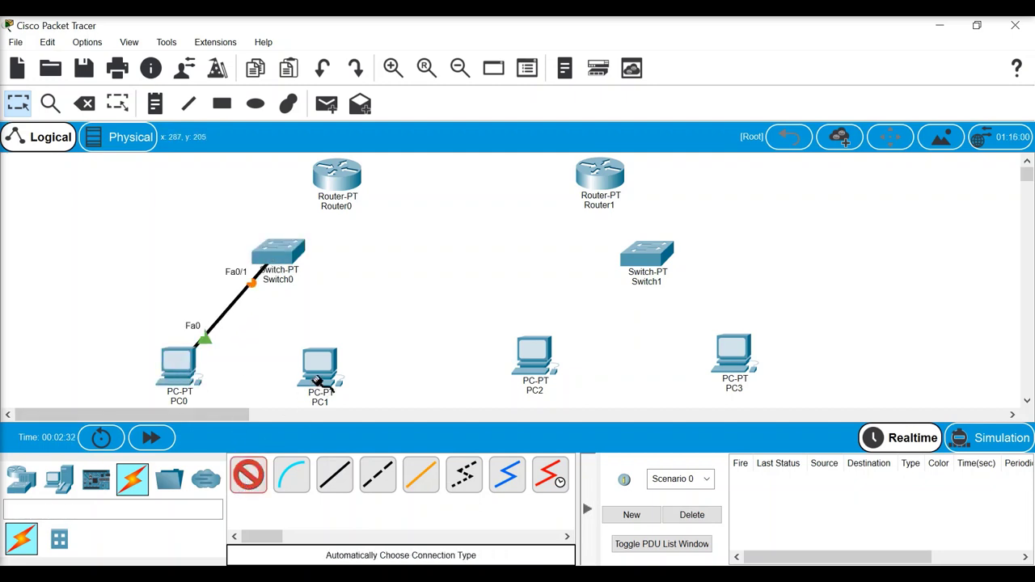
pyautogui.click(320, 368)
pyautogui.click(279, 260)
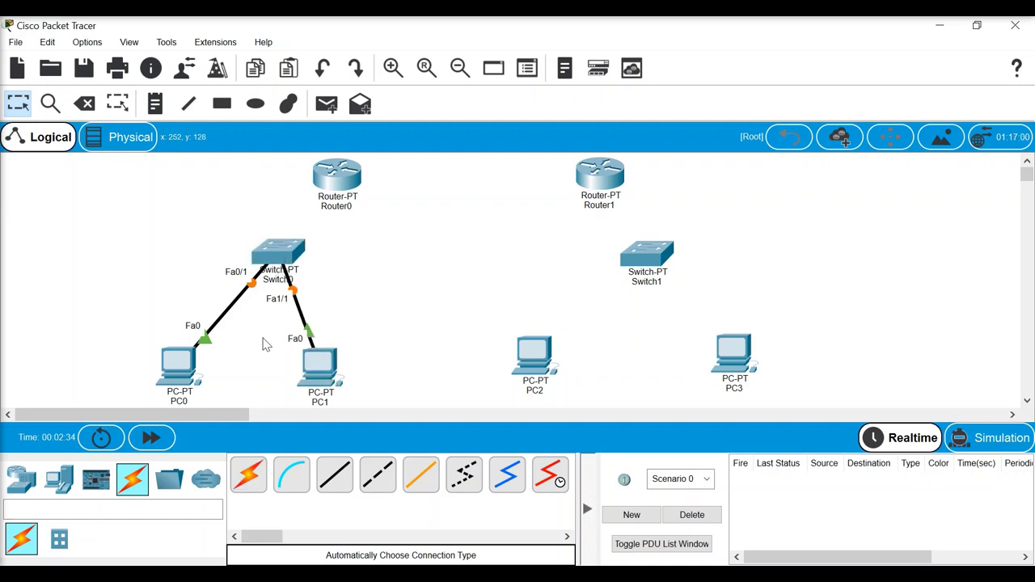
# Step: Cable PC2 and PC3 to Switch1 using the automatically chosen connection type
pyautogui.click(247, 478)
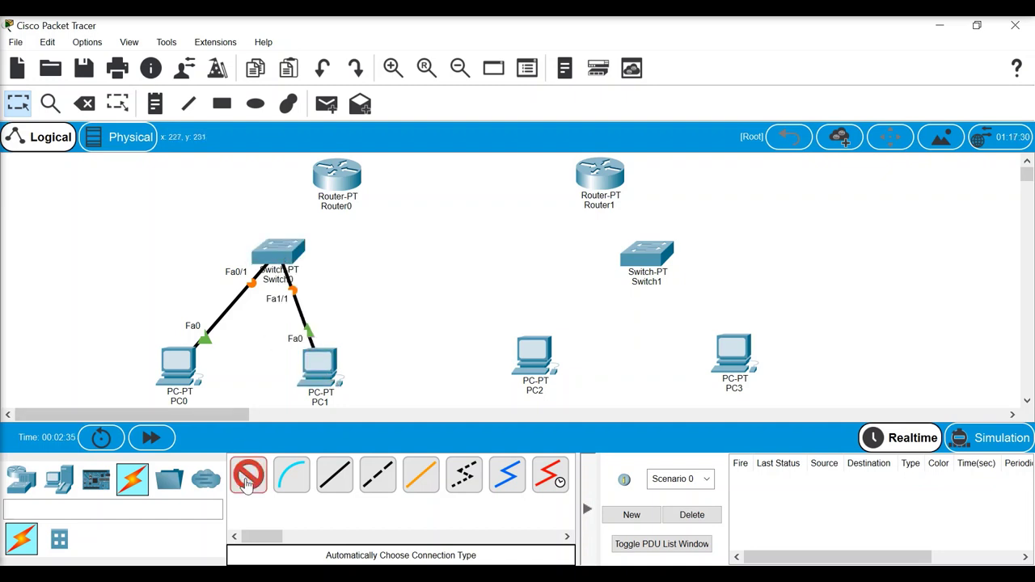
pyautogui.click(532, 360)
pyautogui.click(647, 257)
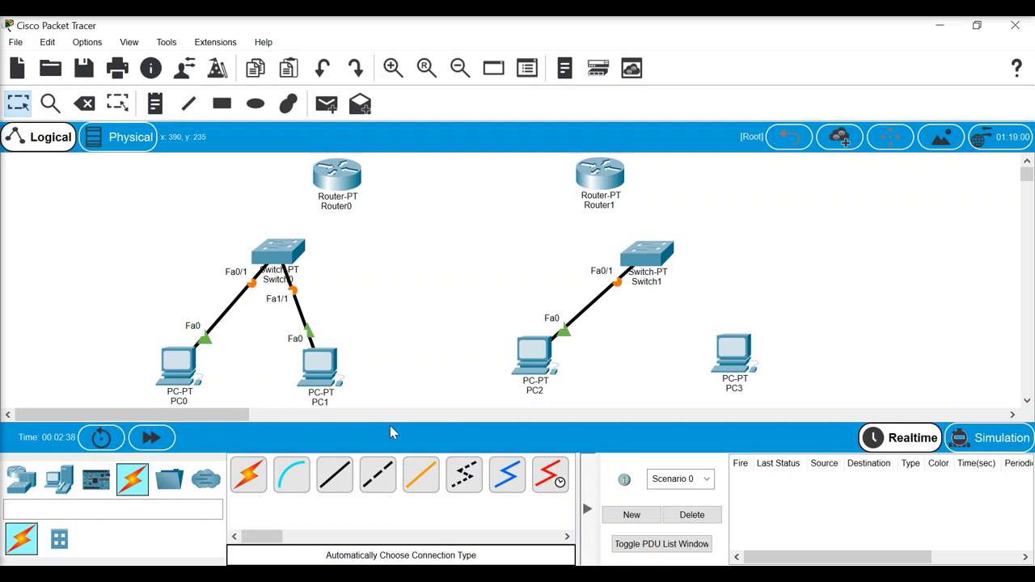
pyautogui.click(249, 478)
pyautogui.click(732, 351)
pyautogui.click(637, 255)
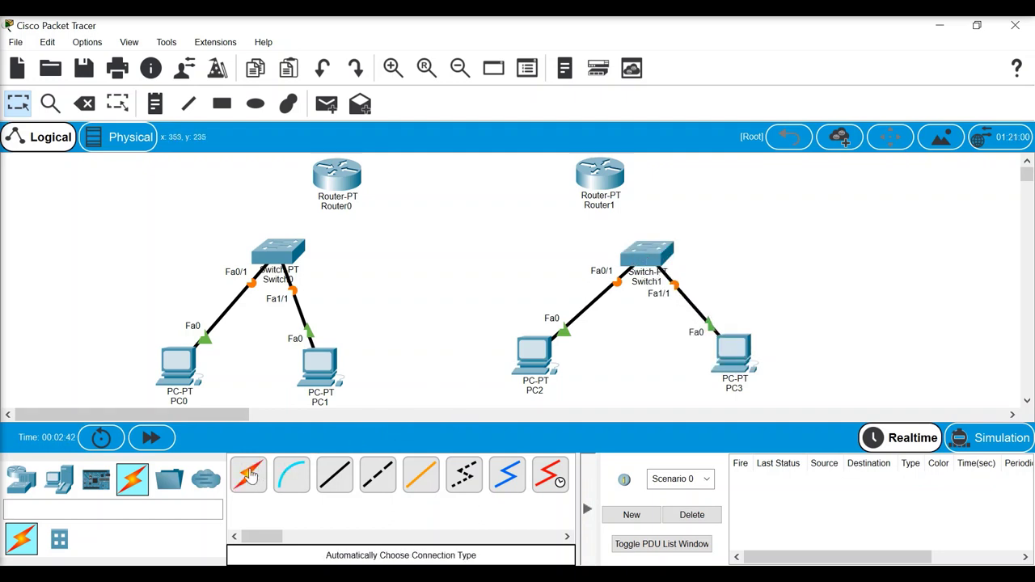
# Step: Connect Switch0 to Router0 and Switch1 to Router1 with automatically chosen cables
pyautogui.click(251, 475)
pyautogui.click(295, 263)
pyautogui.click(347, 176)
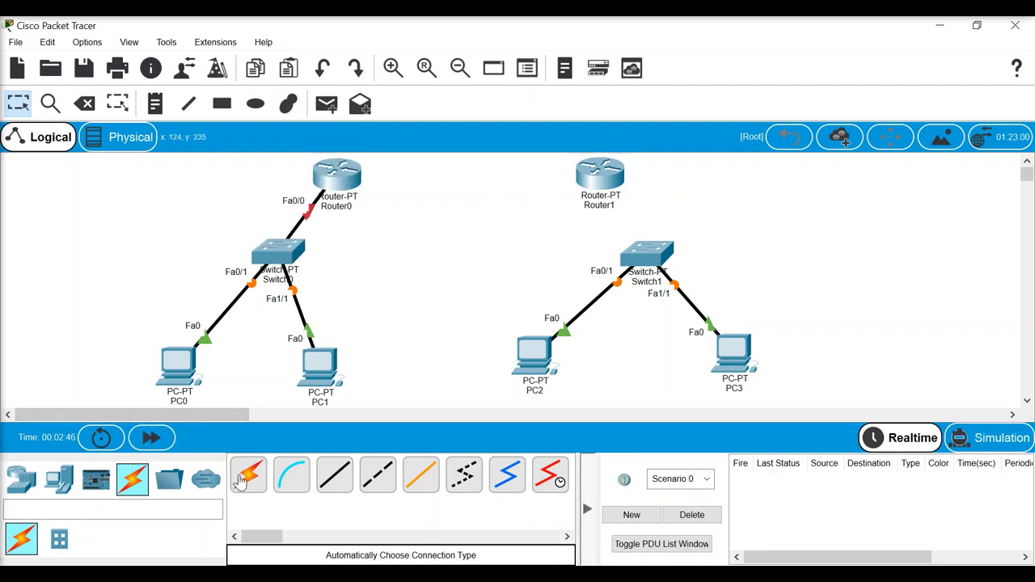
pyautogui.click(247, 477)
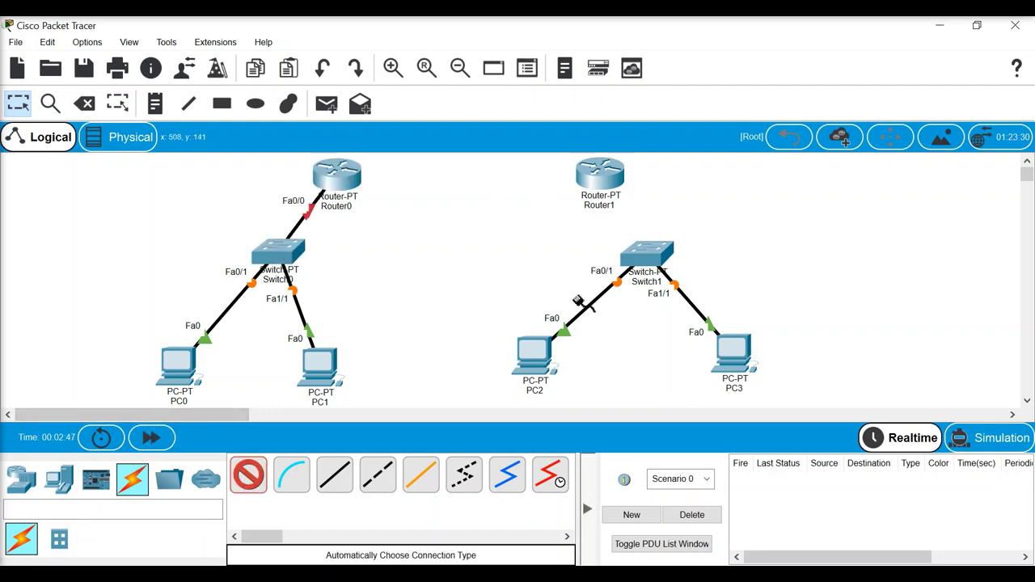
pyautogui.click(656, 261)
pyautogui.click(599, 174)
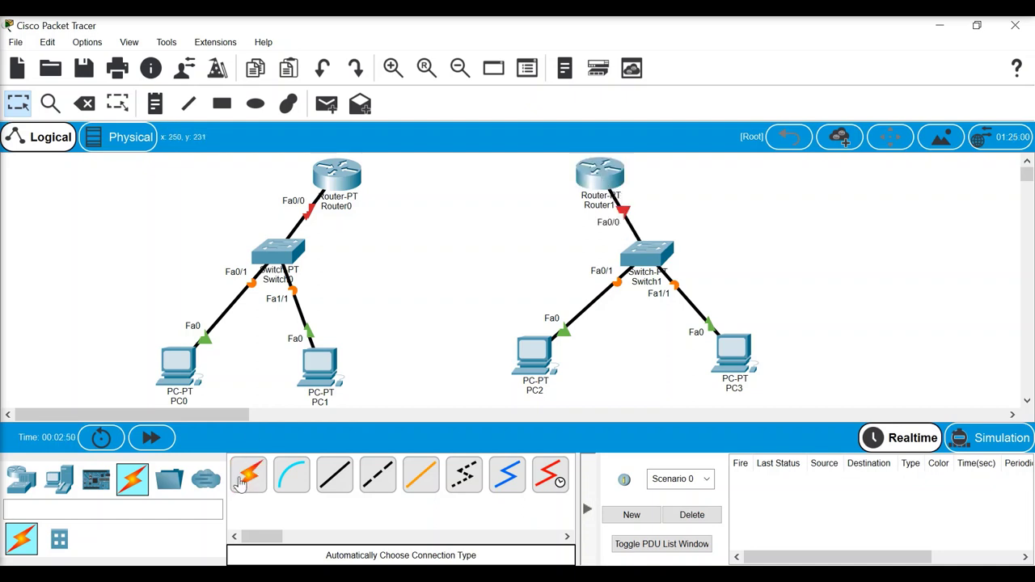
# Step: Link Router0 to Router1 using the automatically chosen connection type
pyautogui.click(240, 483)
pyautogui.click(347, 180)
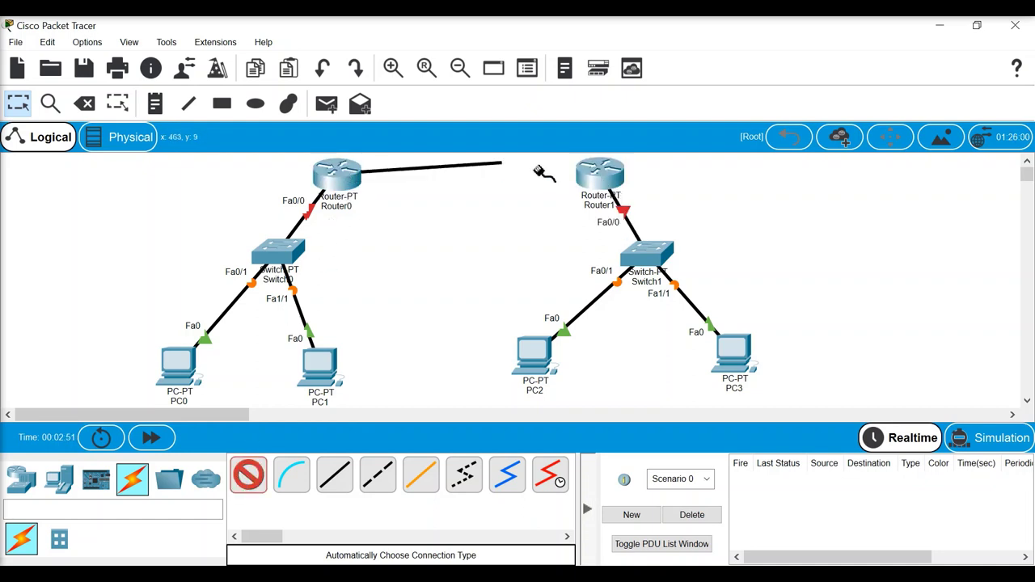
pyautogui.click(595, 177)
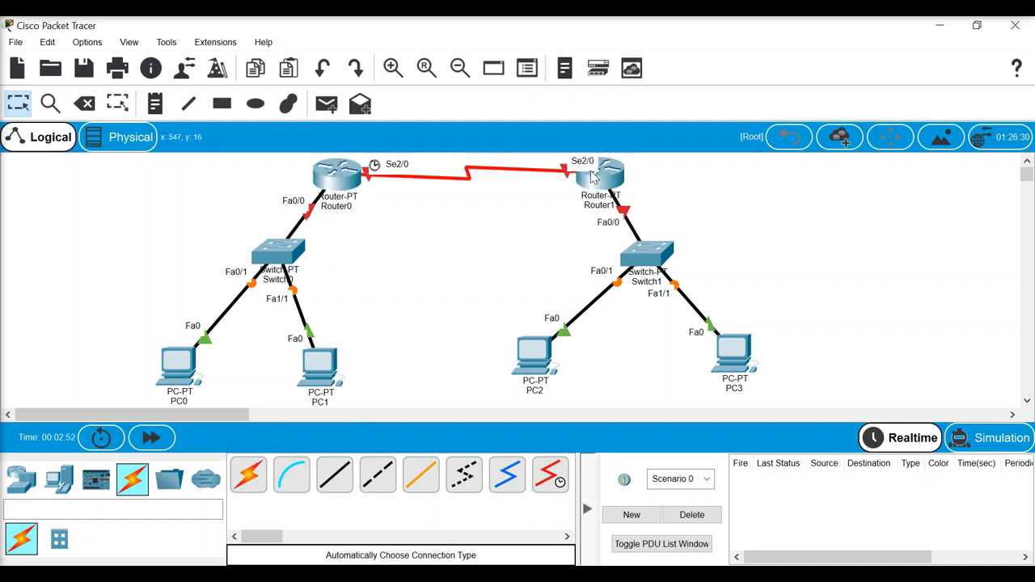
# Step: Configure PC0 with static IPv4 address 192.168.1.2, subnet mask 255.255.255.0 and default gateway 192.168.1.1
pyautogui.click(181, 369)
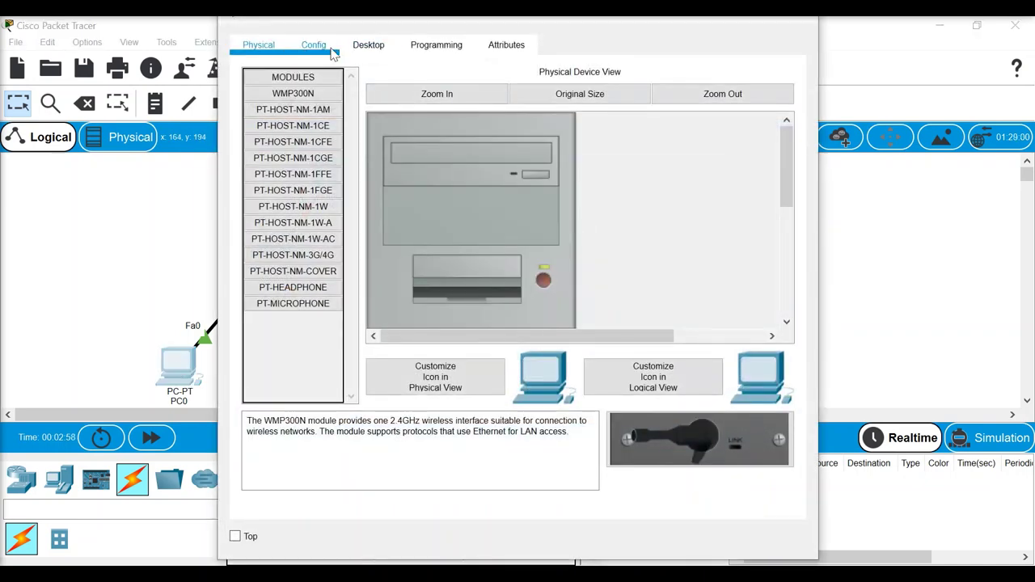
pyautogui.click(364, 50)
pyautogui.click(316, 133)
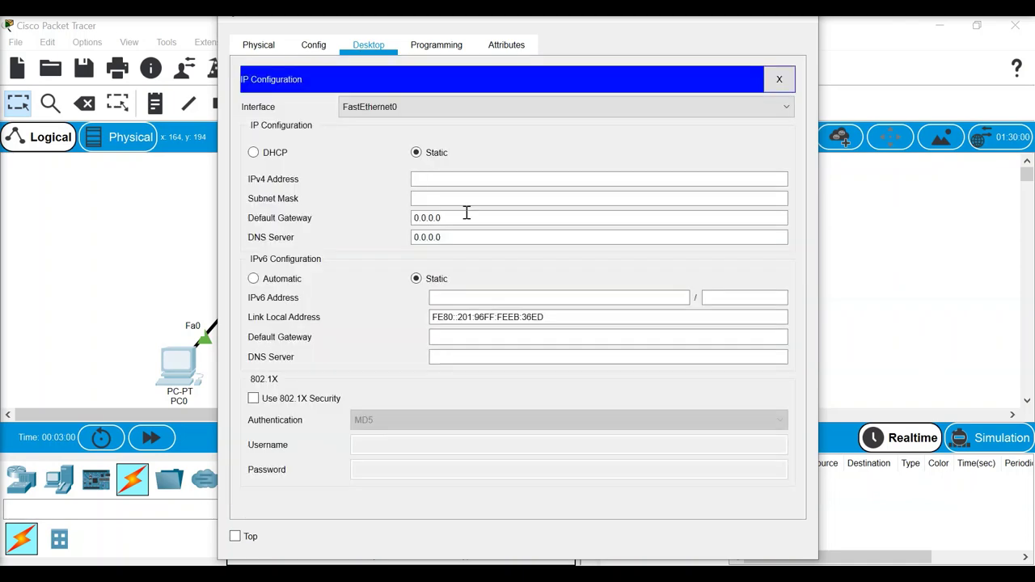
pyautogui.click(488, 182)
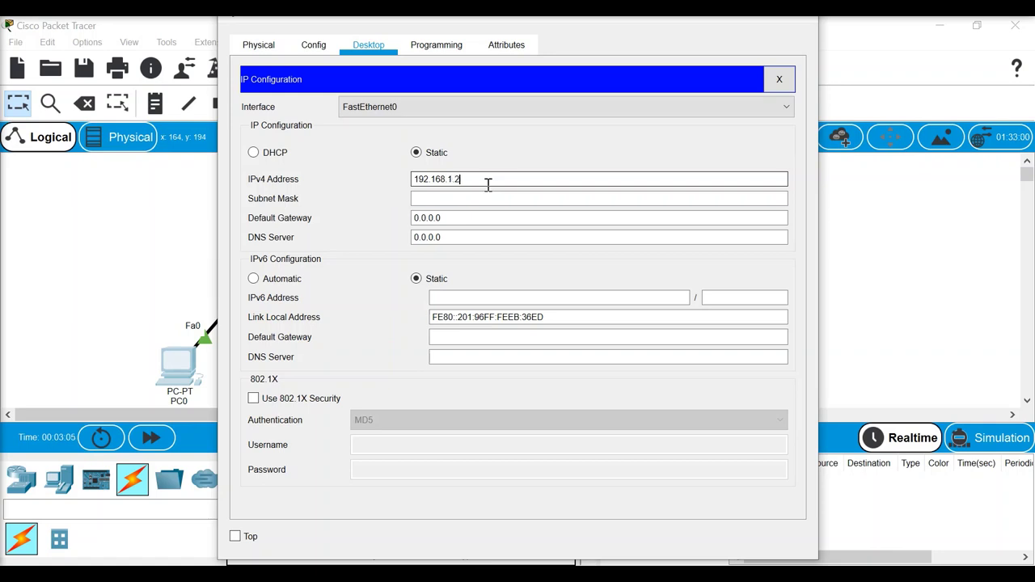
pyautogui.write('.1.2')
pyautogui.press('Tab')
pyautogui.press('Tab')
pyautogui.write('1')
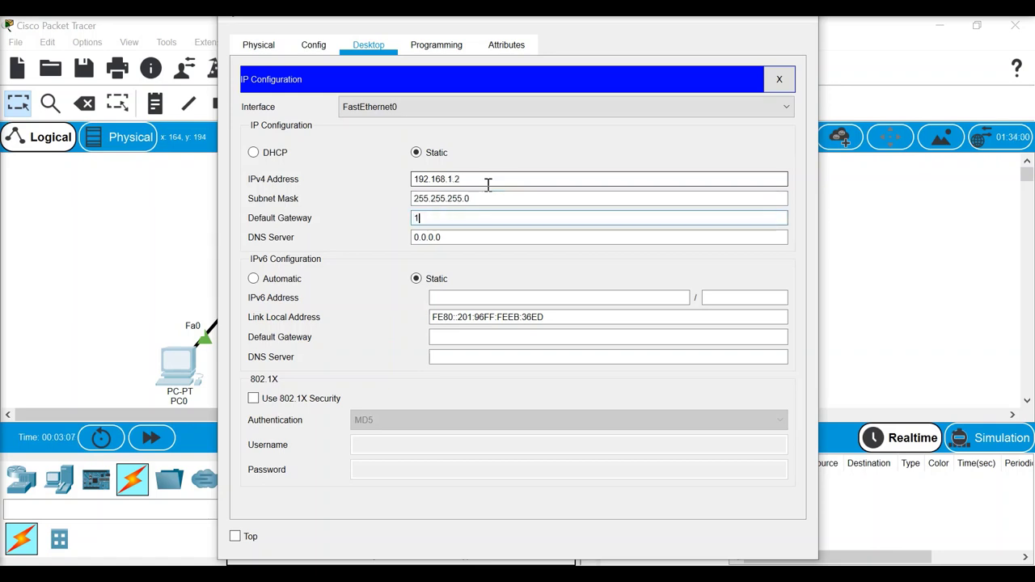
pyautogui.write('92.168.1.1')
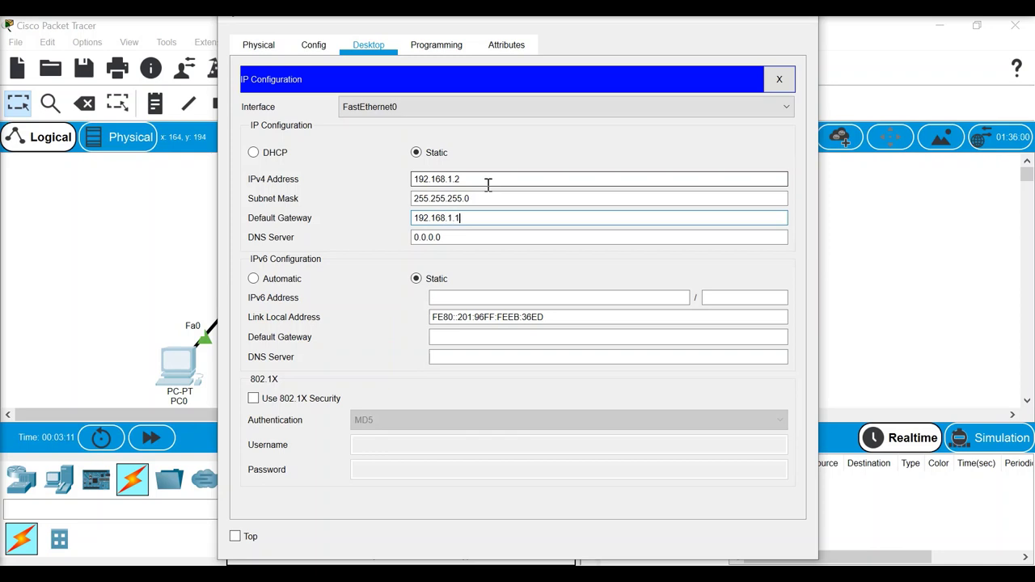
pyautogui.click(871, 188)
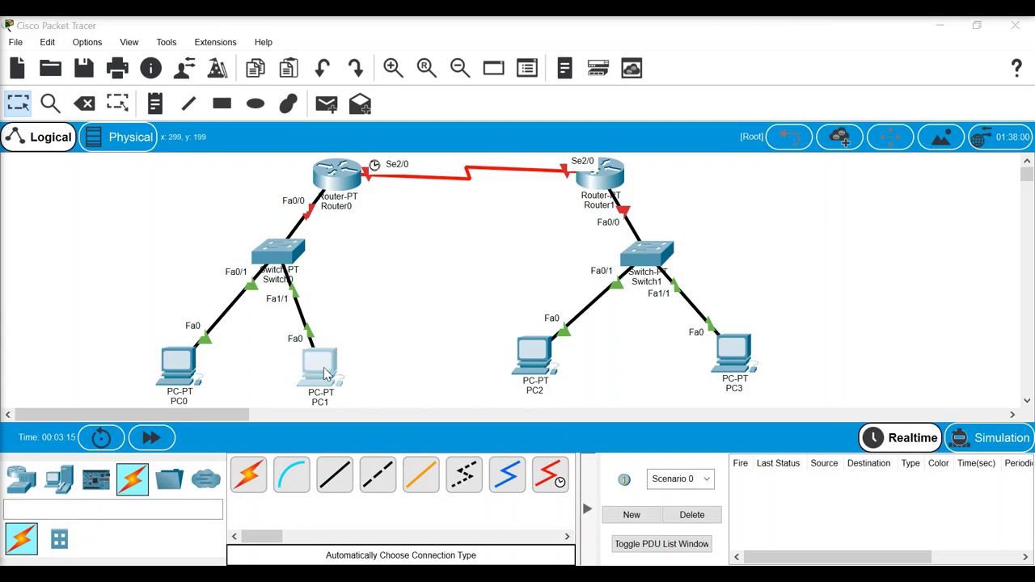
# Step: Configure PC1 with static IPv4 address 192.168.1.3, subnet mask 255.255.255.0 and default gateway 192.168.1.1
pyautogui.click(326, 374)
pyautogui.click(368, 45)
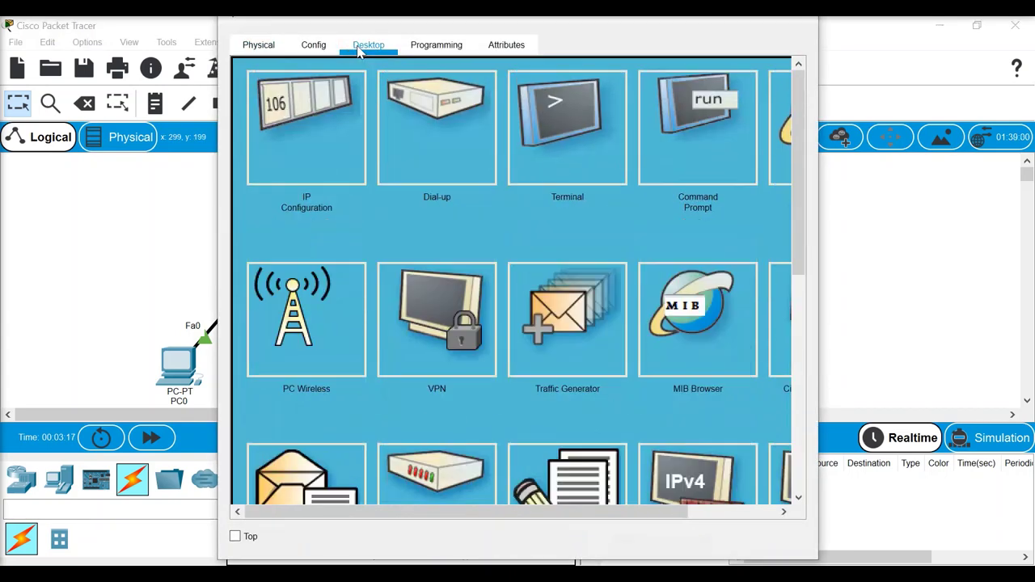
pyautogui.click(315, 119)
pyautogui.click(446, 178)
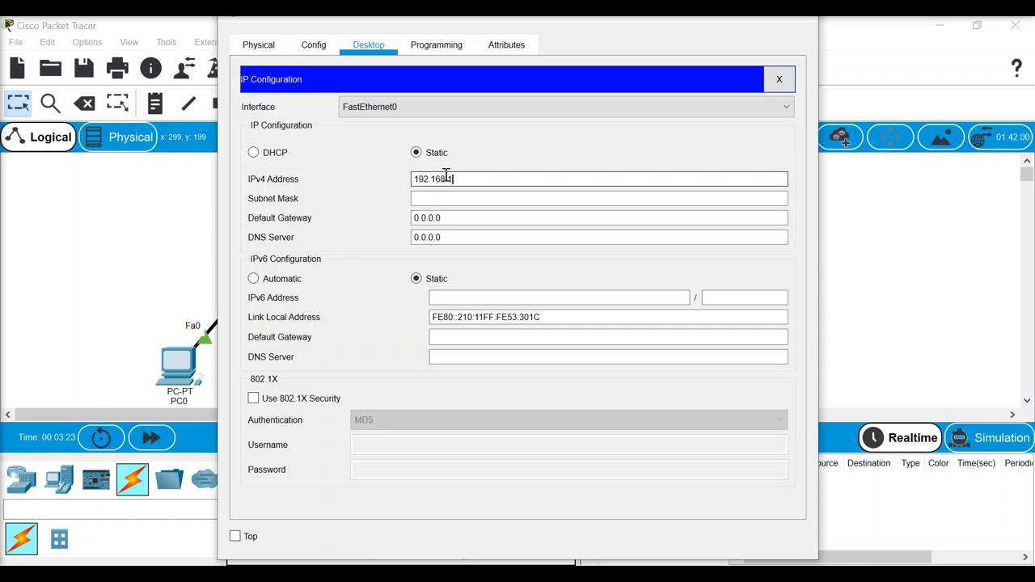
pyautogui.press('Tab')
pyautogui.press('Tab')
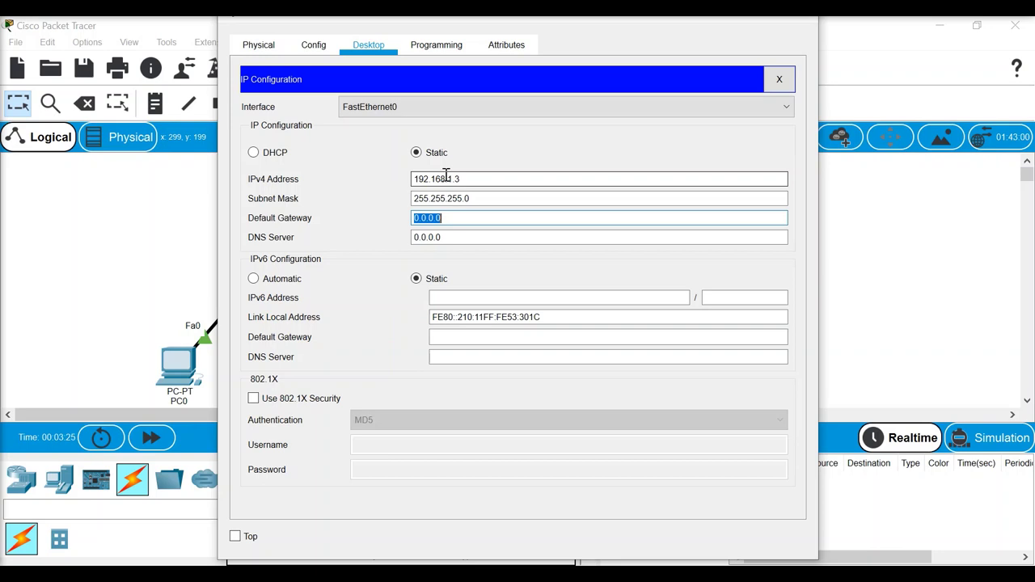
pyautogui.write('192.168.1.1')
pyautogui.click(855, 231)
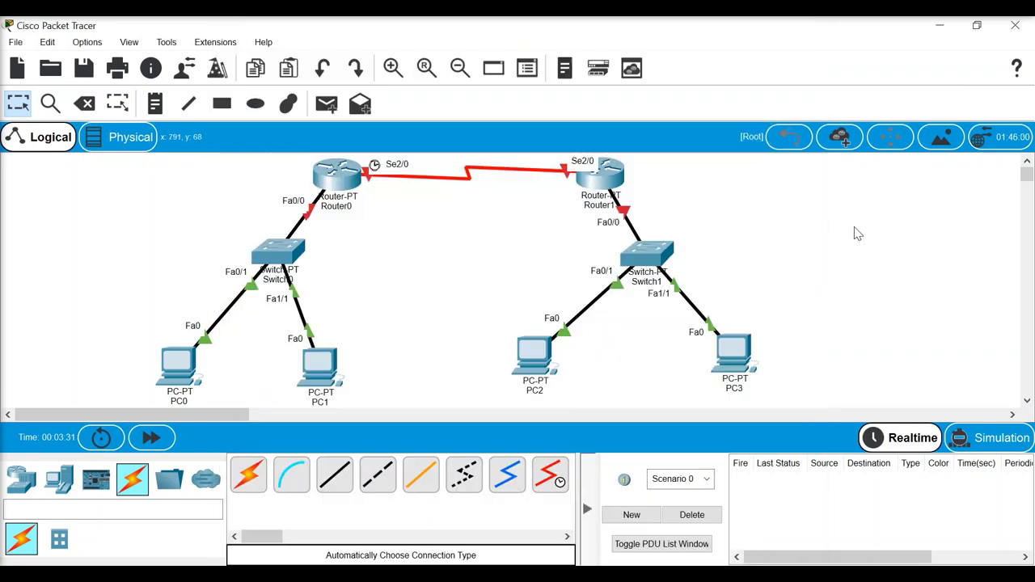
# Step: Configure PC2 with static IPv4 address 192.168.2.2, subnet mask 255.255.255.0 and default gateway 192.168.2.1
pyautogui.click(524, 355)
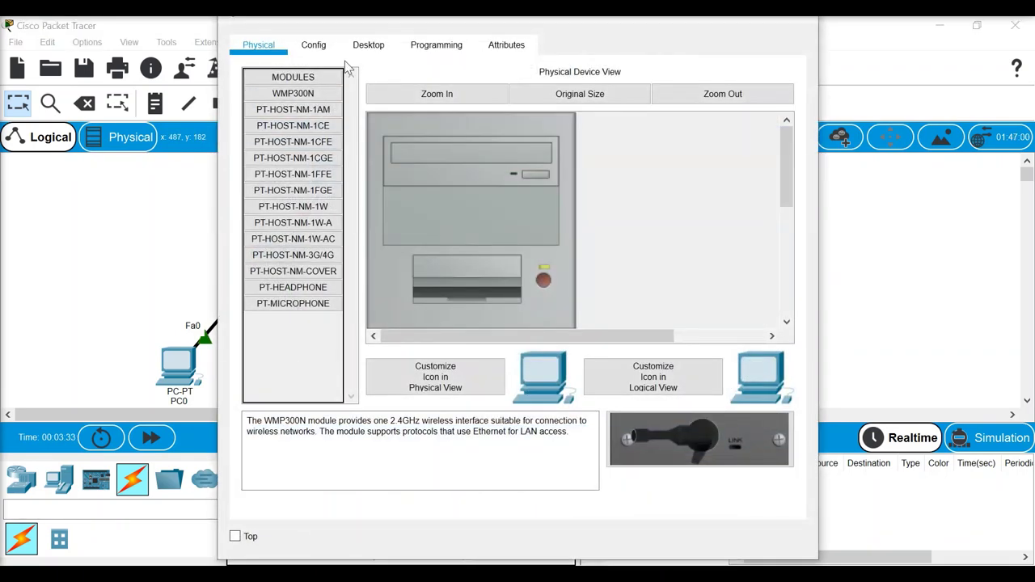
pyautogui.click(359, 46)
pyautogui.click(279, 134)
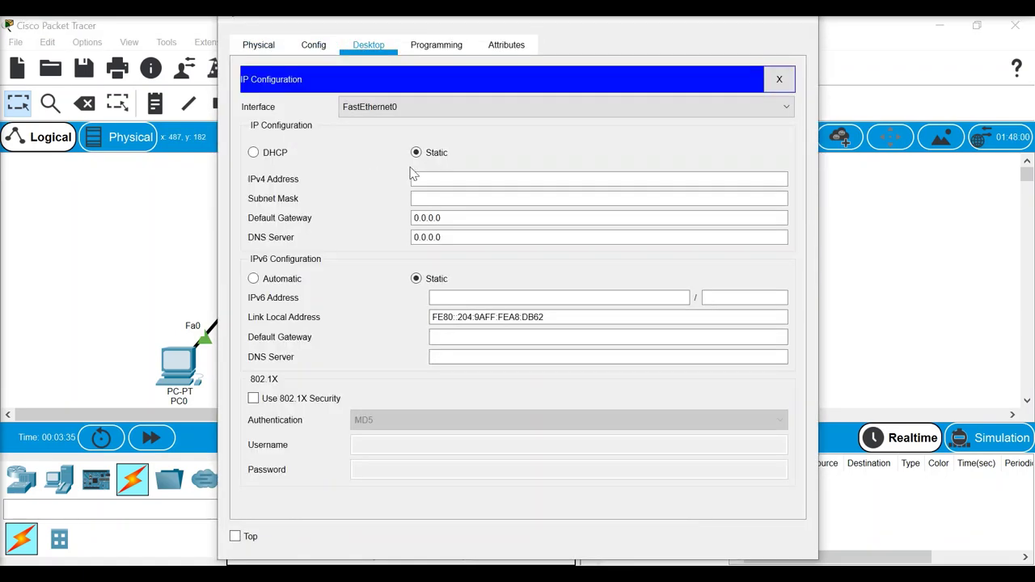
pyautogui.click(432, 177)
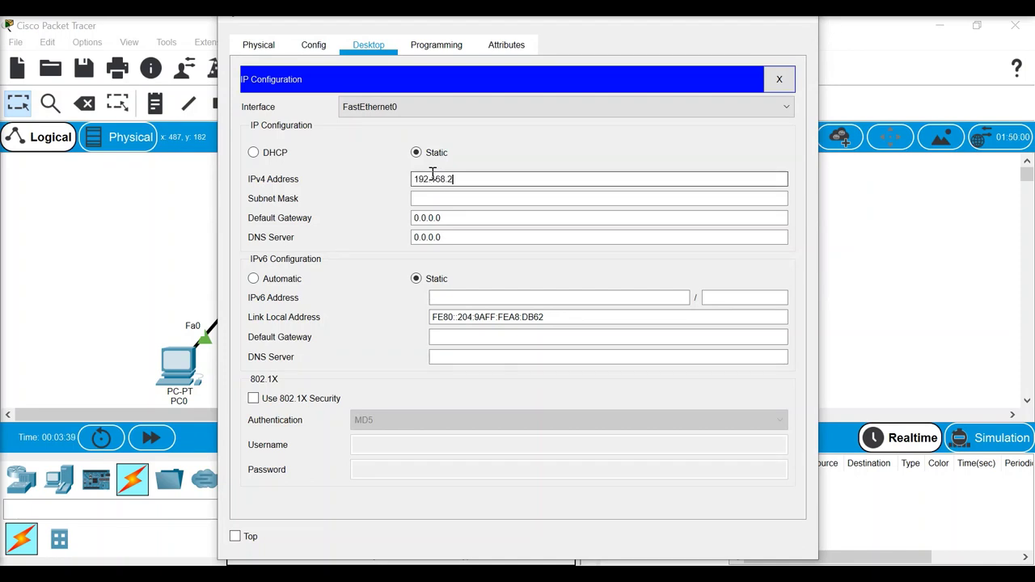
pyautogui.press('Tab')
pyautogui.press('Tab')
pyautogui.write('1')
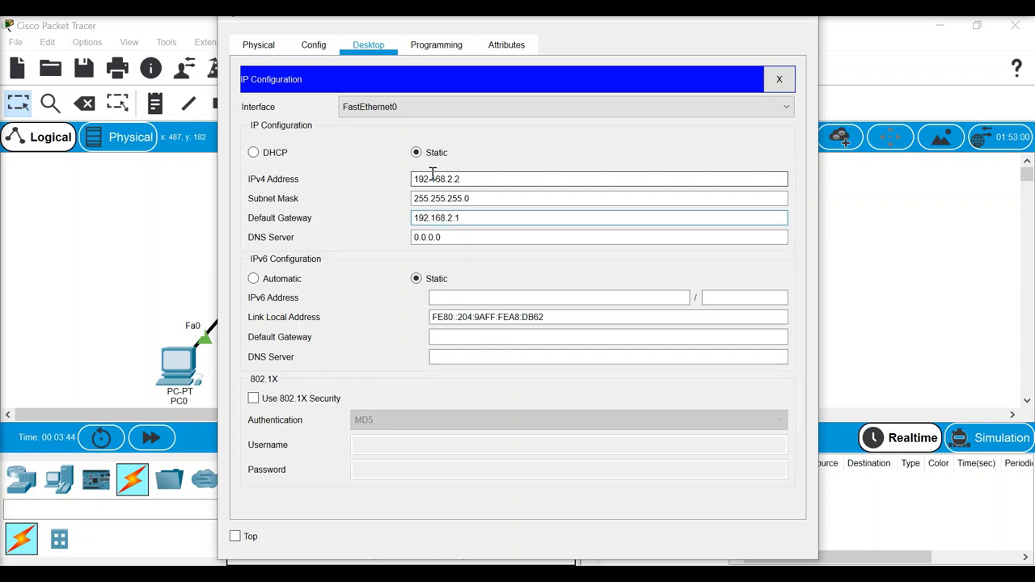
pyautogui.click(929, 264)
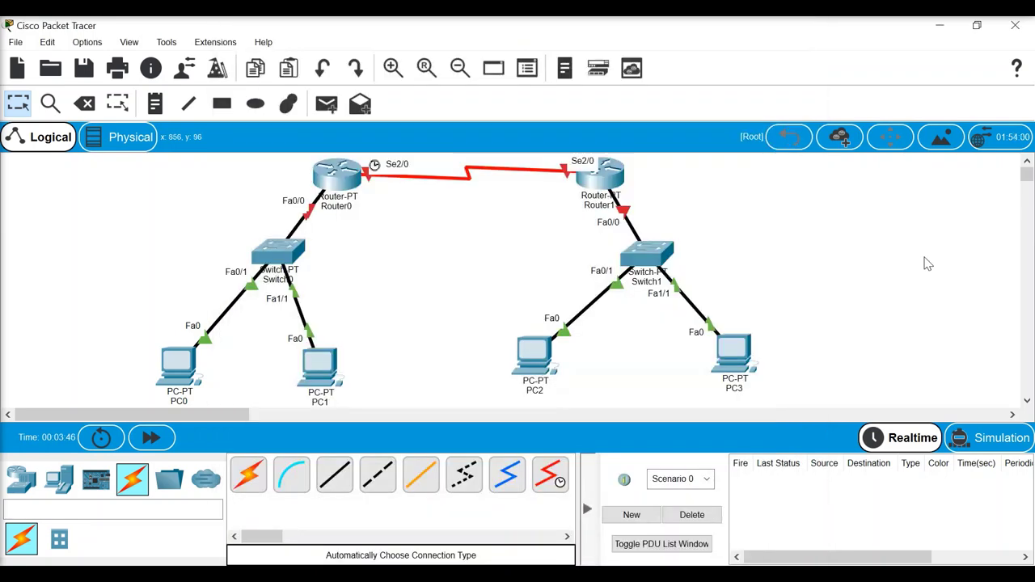
# Step: Configure PC3 with static IPv4 address 192.168.2.3, subnet mask 255.255.255.0 and default gateway 192.168.2.1
pyautogui.click(733, 353)
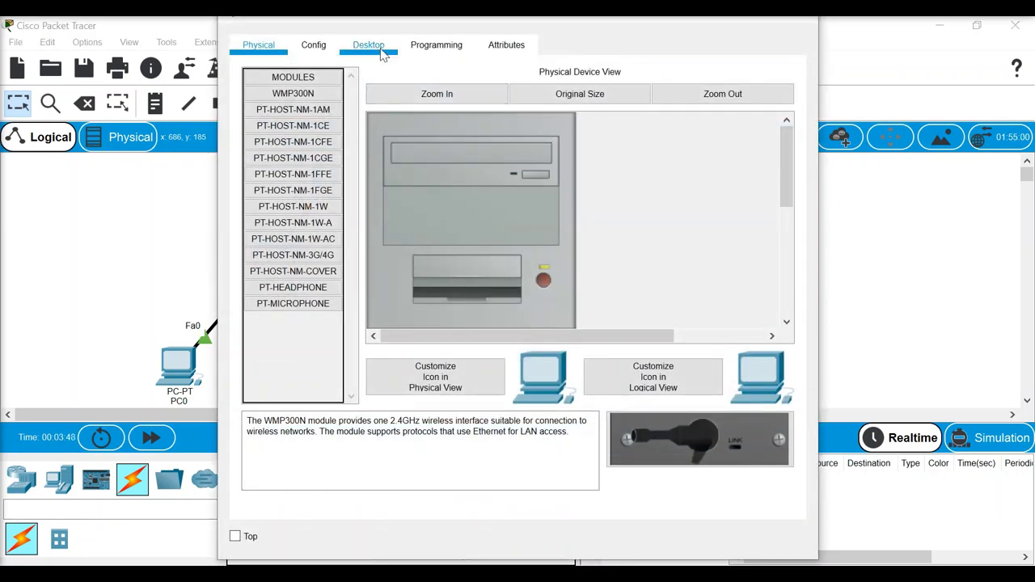
pyautogui.click(371, 46)
pyautogui.click(331, 132)
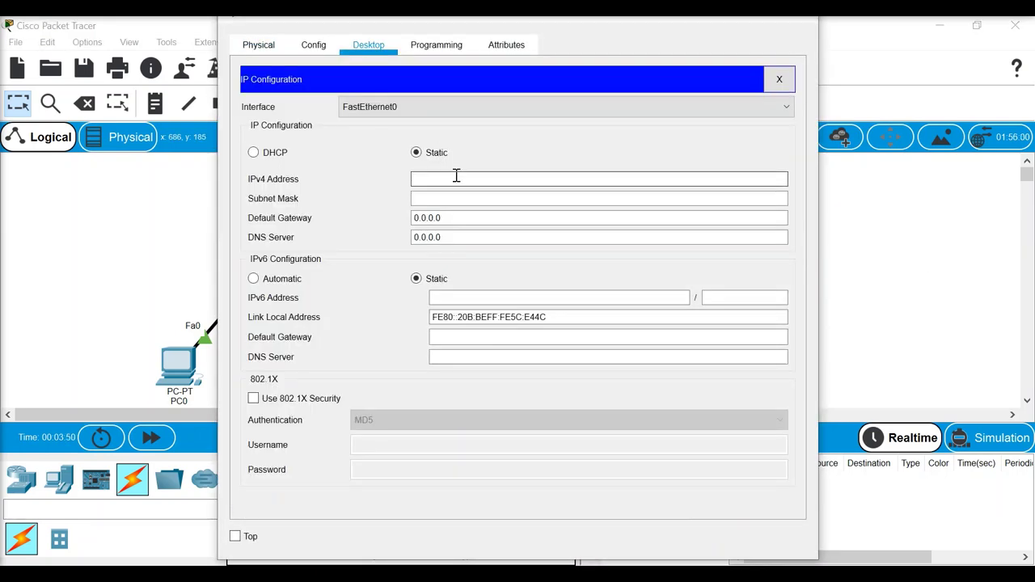
pyautogui.write('192.168.2.3')
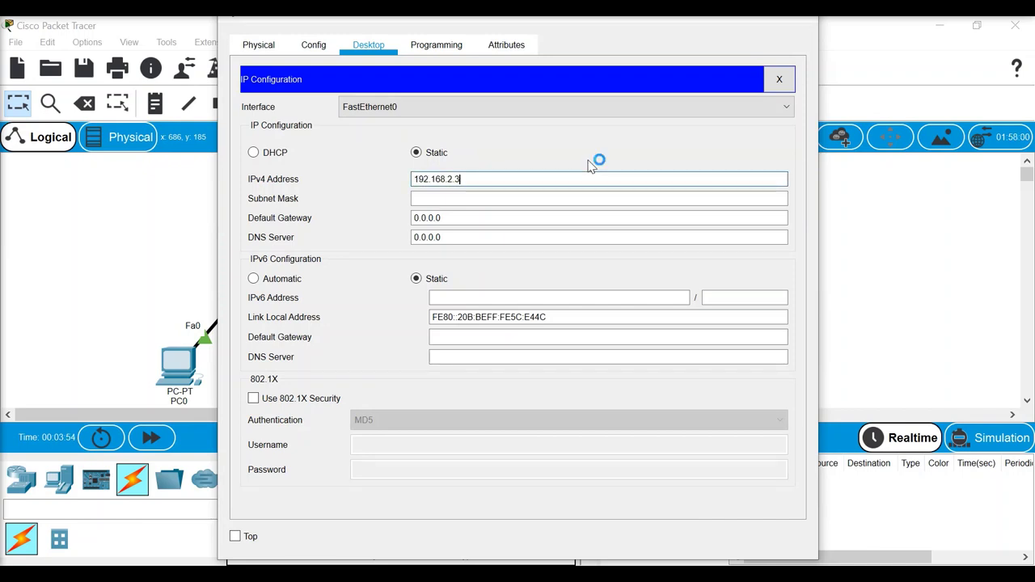
pyautogui.press('Tab')
pyautogui.press('Tab')
pyautogui.write('192.168.2.1')
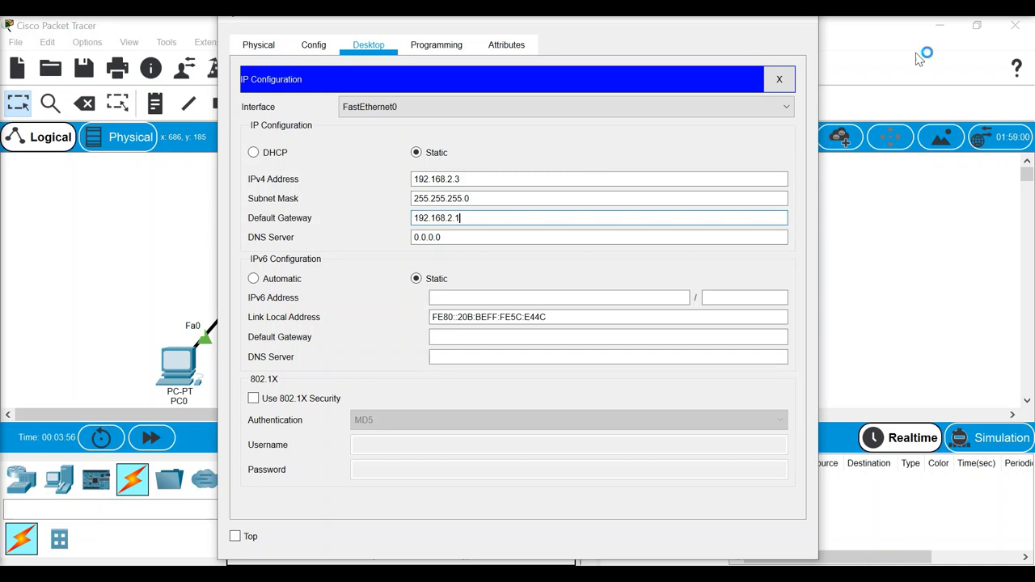
pyautogui.click(866, 227)
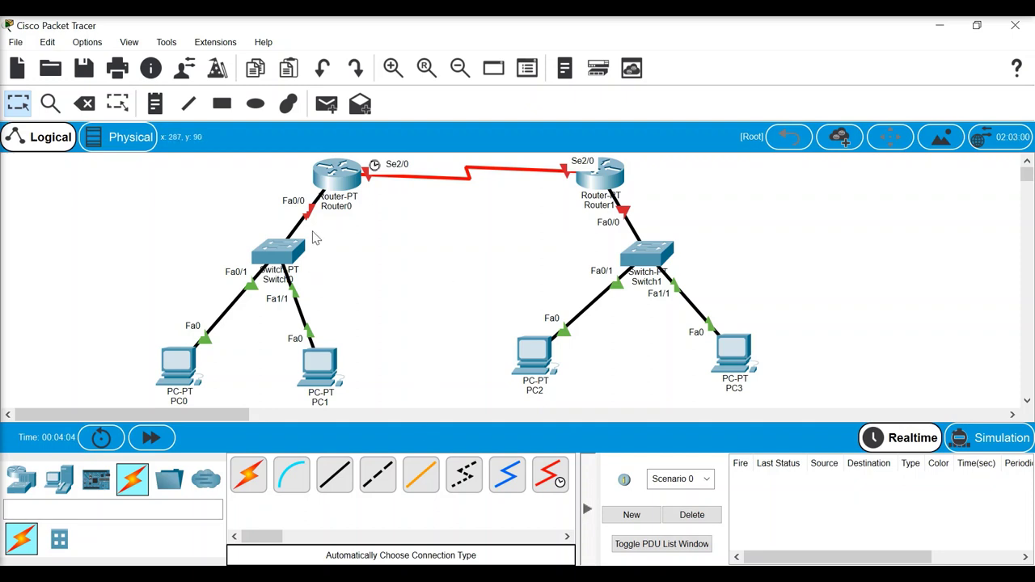
# Step: Assign 192.168.1.1 with subnet mask 255.255.255.0 to Router0's FastEthernet0/0 interface and turn the port on
pyautogui.click(332, 168)
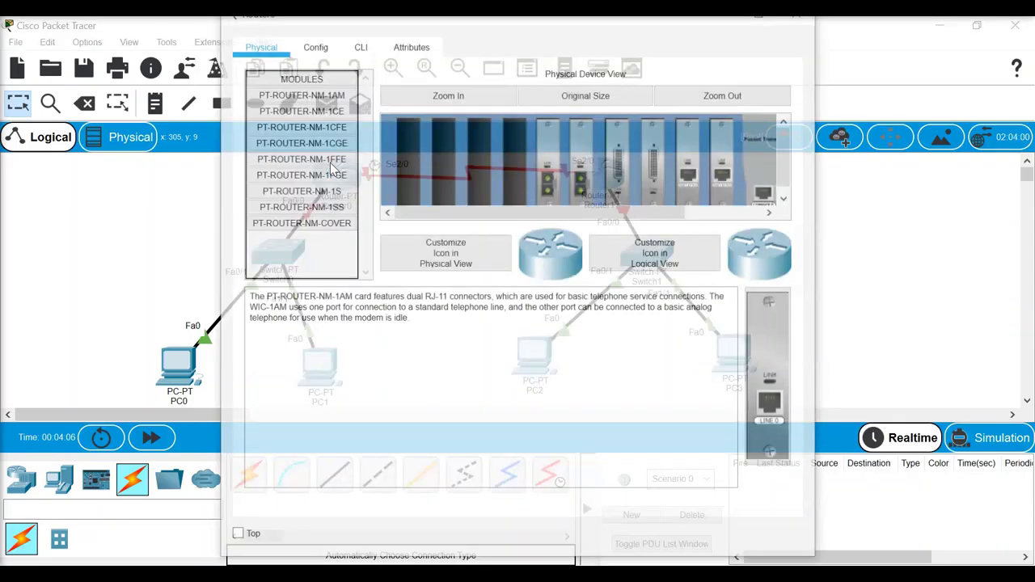
pyautogui.click(323, 49)
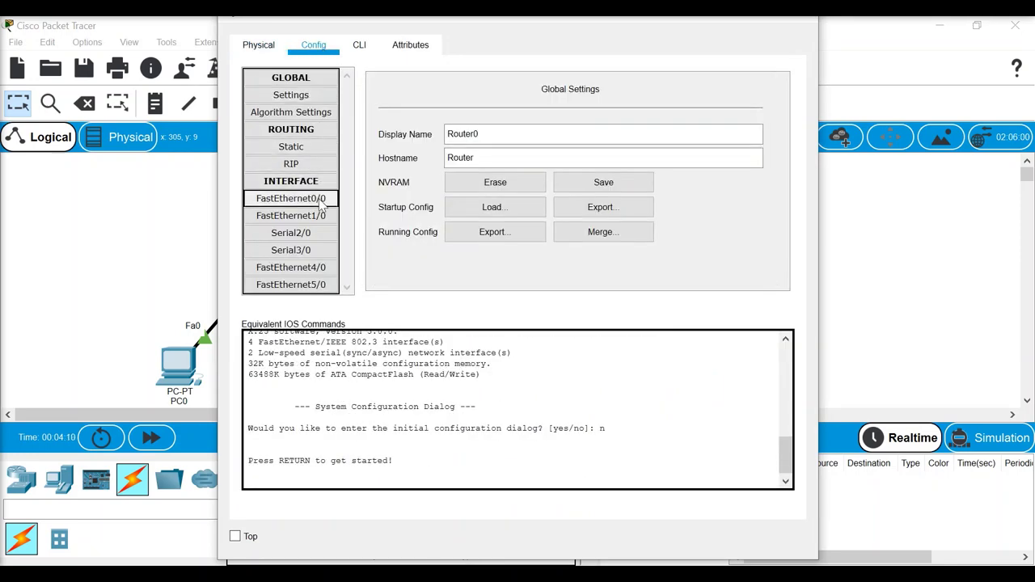
pyautogui.click(291, 198)
pyautogui.click(594, 187)
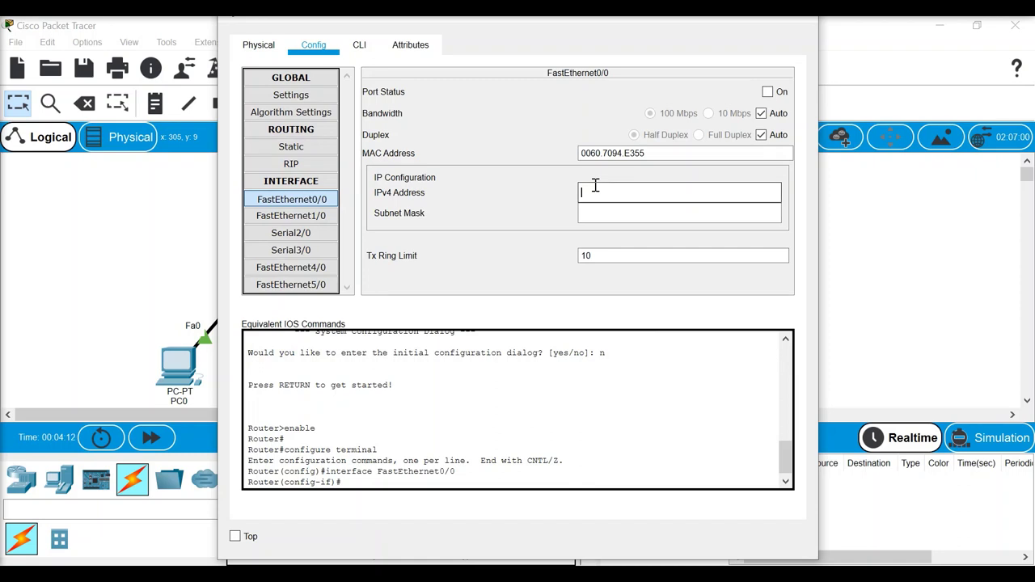
pyautogui.write('192.168.2.1')
pyautogui.click(596, 211)
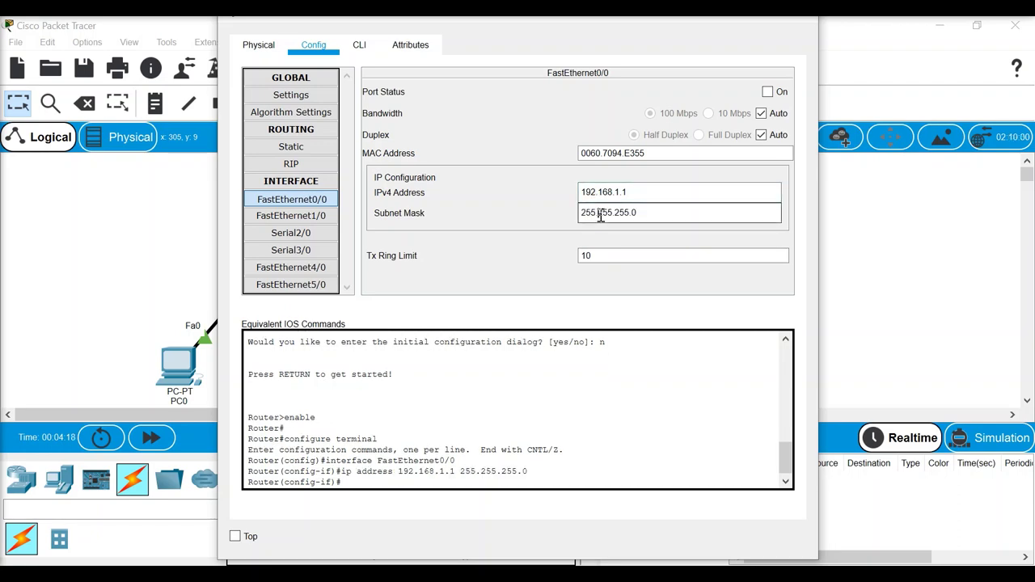
pyautogui.click(767, 92)
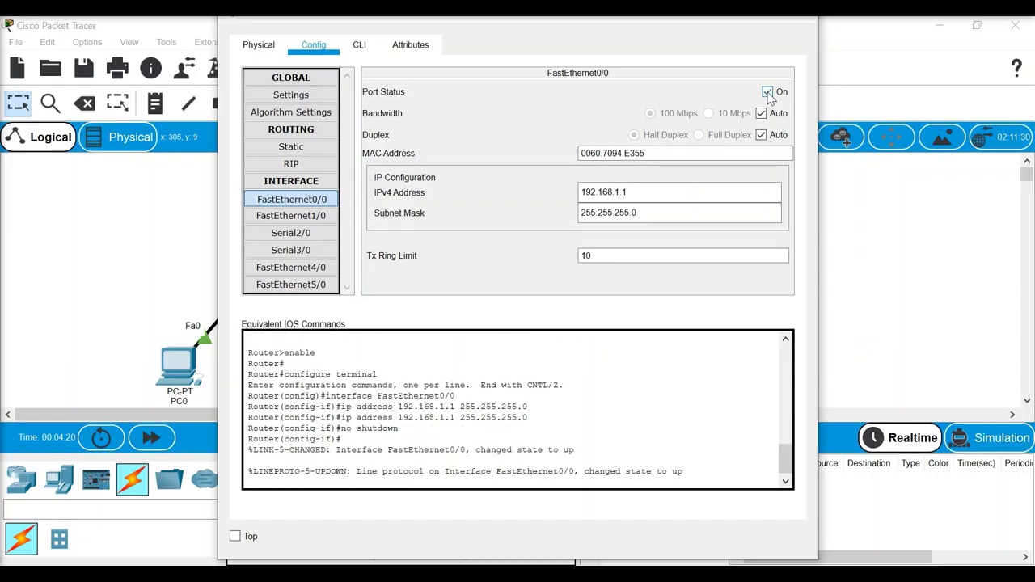
# Step: Configure Router0's Serial2/0 with clock rate 64000, IPv4 address 10.10.0.2 and subnet mask 255.0.0.0, and turn the port on
pyautogui.click(322, 235)
pyautogui.click(627, 128)
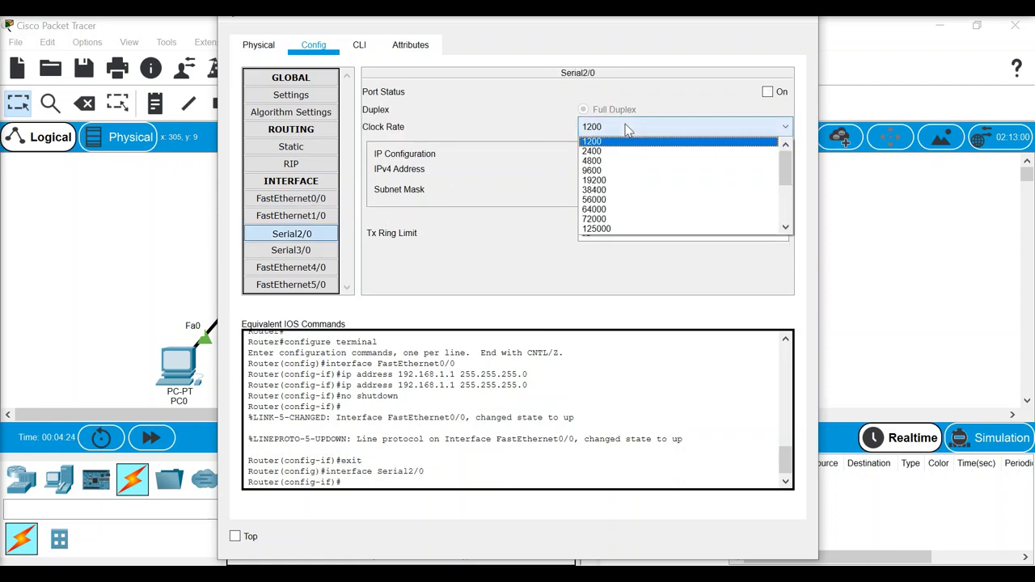
pyautogui.click(623, 210)
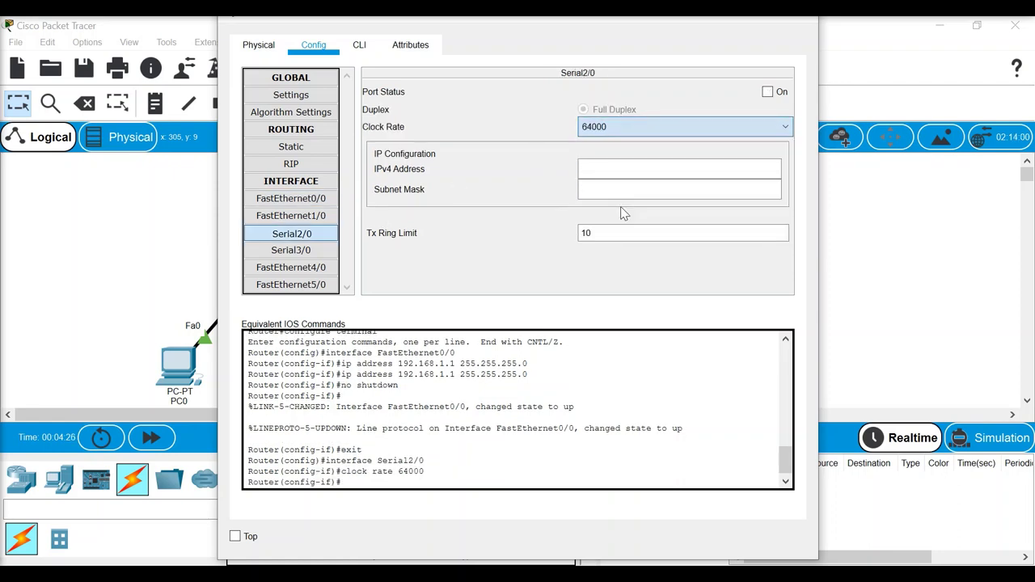
pyautogui.click(630, 170)
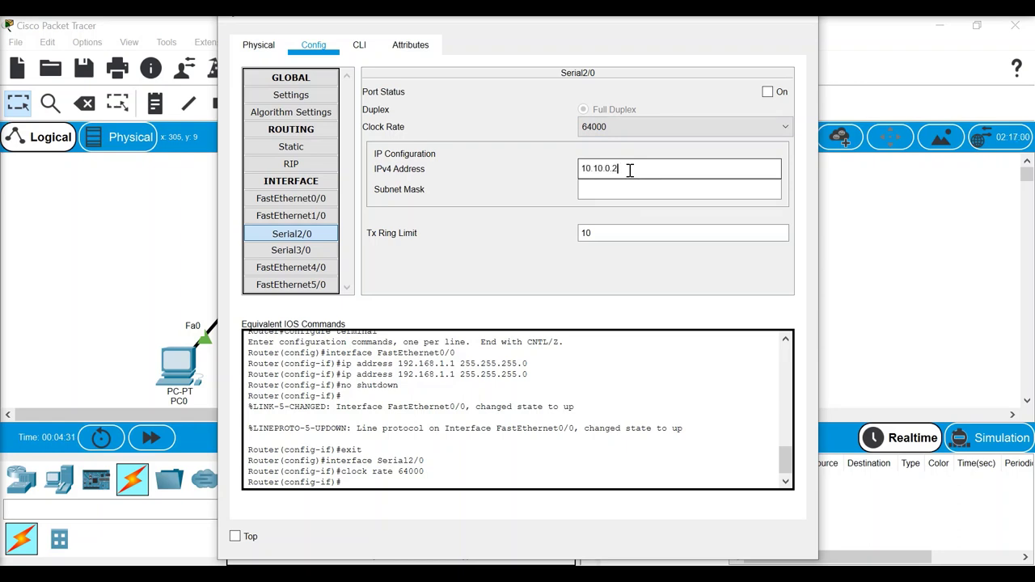
pyautogui.click(633, 192)
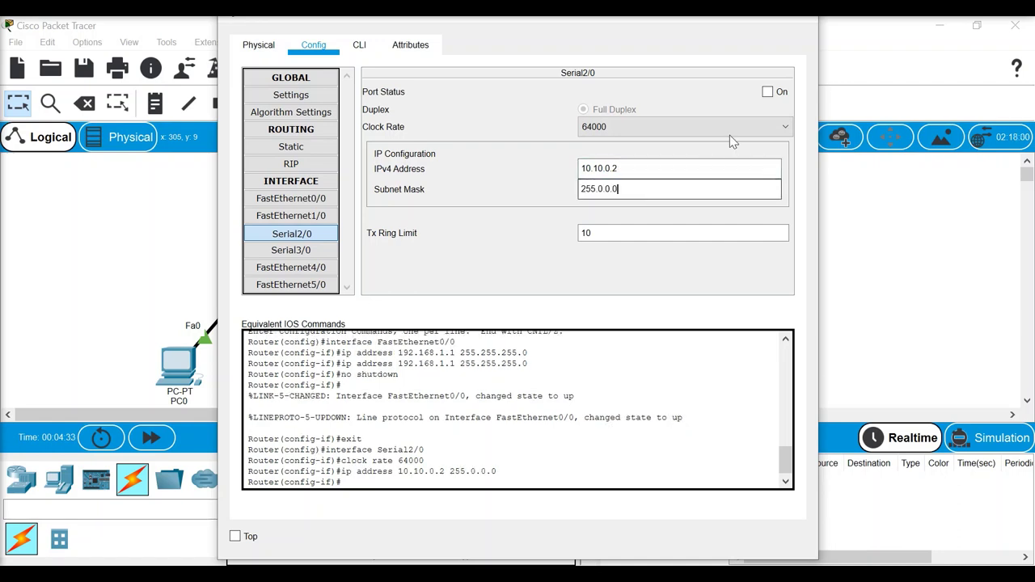
pyautogui.click(768, 93)
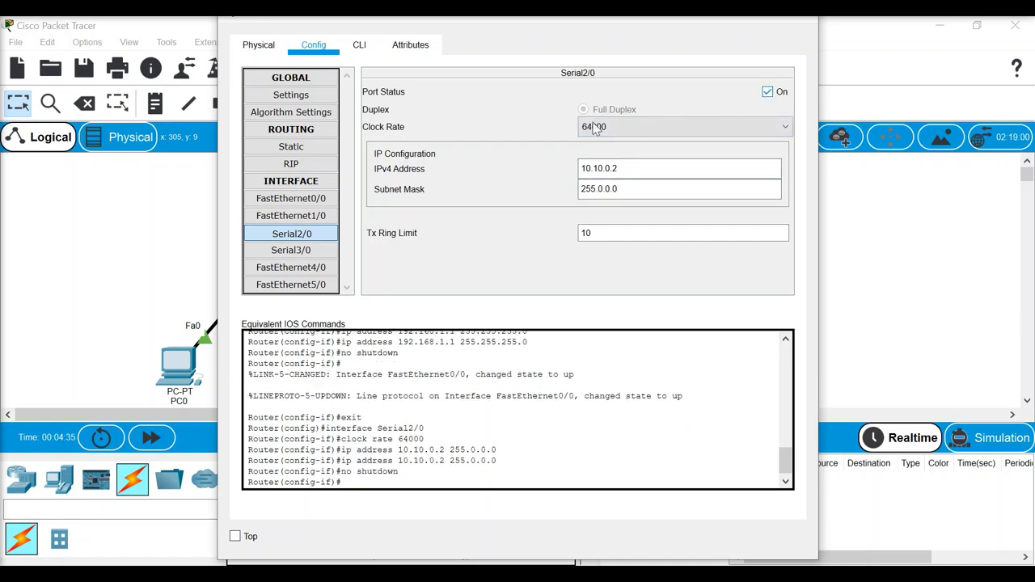
# Step: Add the networks 192.168.1.0 and 10.0.0.0 to Router0's RIP routing
pyautogui.click(292, 164)
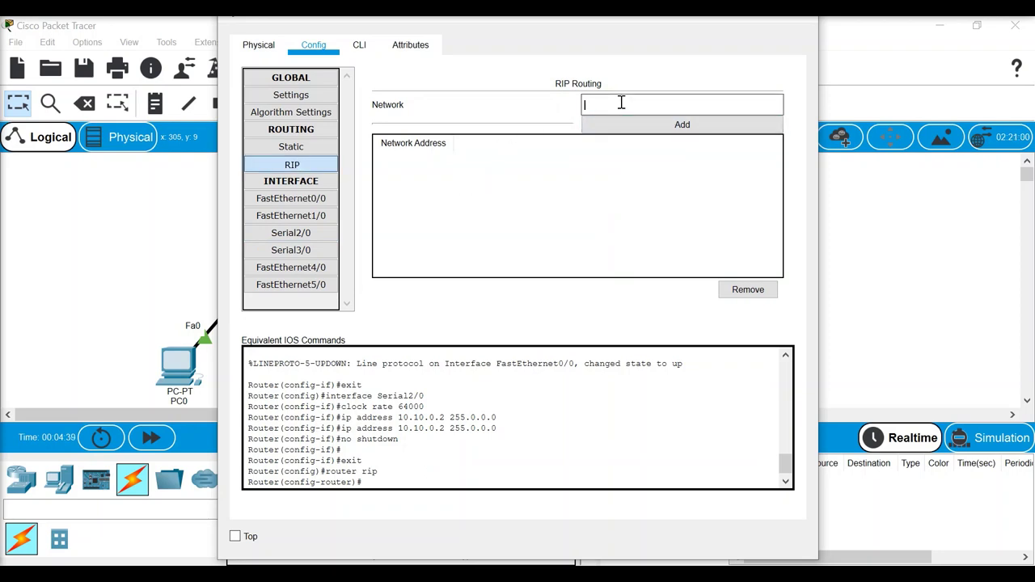
pyautogui.write('192.168.2.1.0')
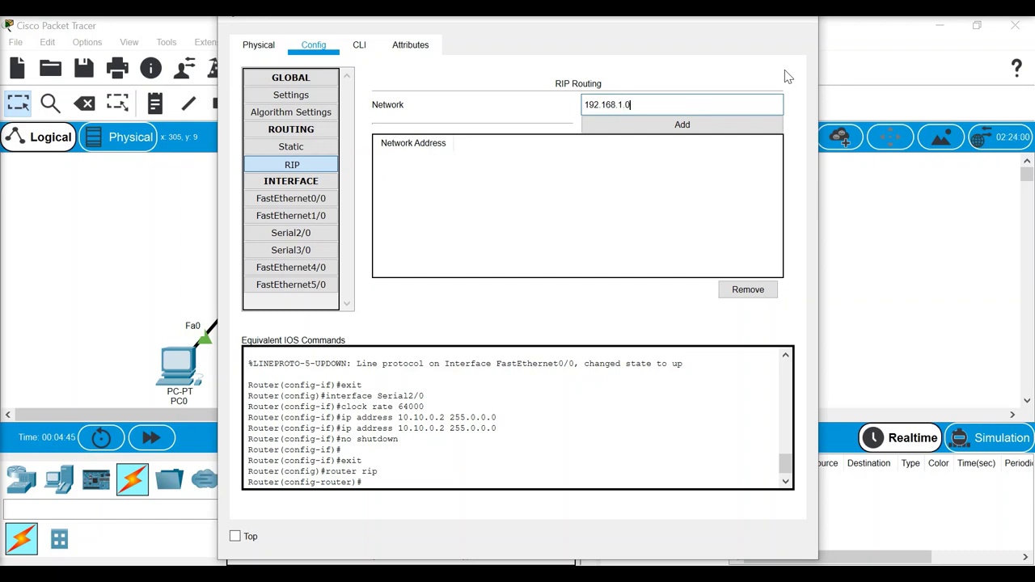
pyautogui.click(748, 130)
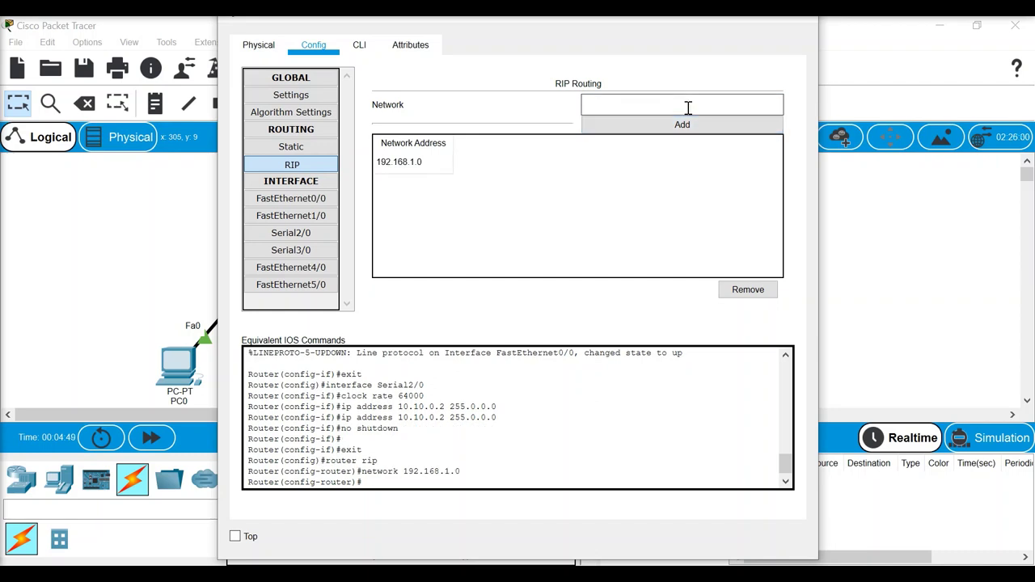
pyautogui.write('10.0.0.0')
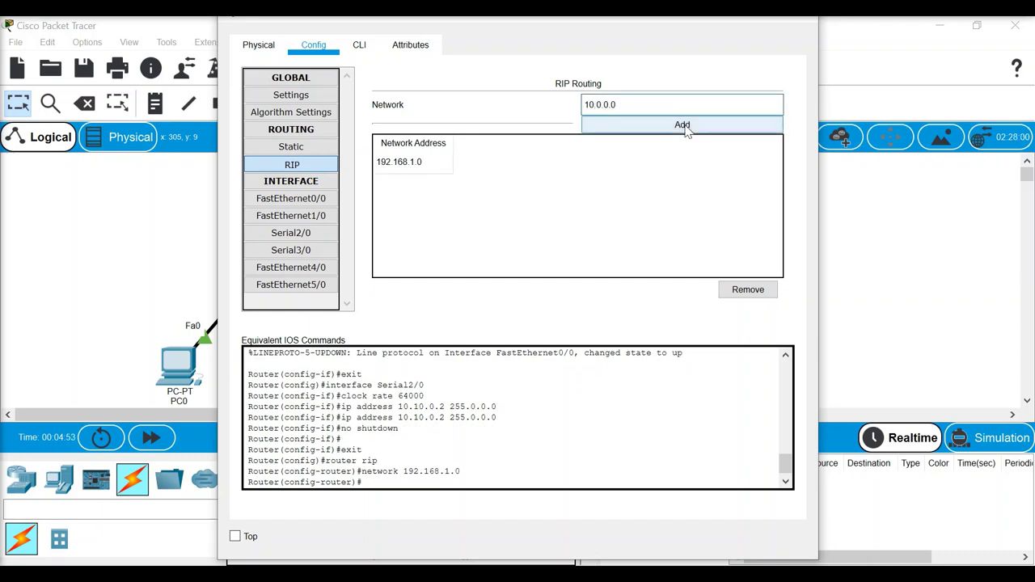
pyautogui.click(687, 128)
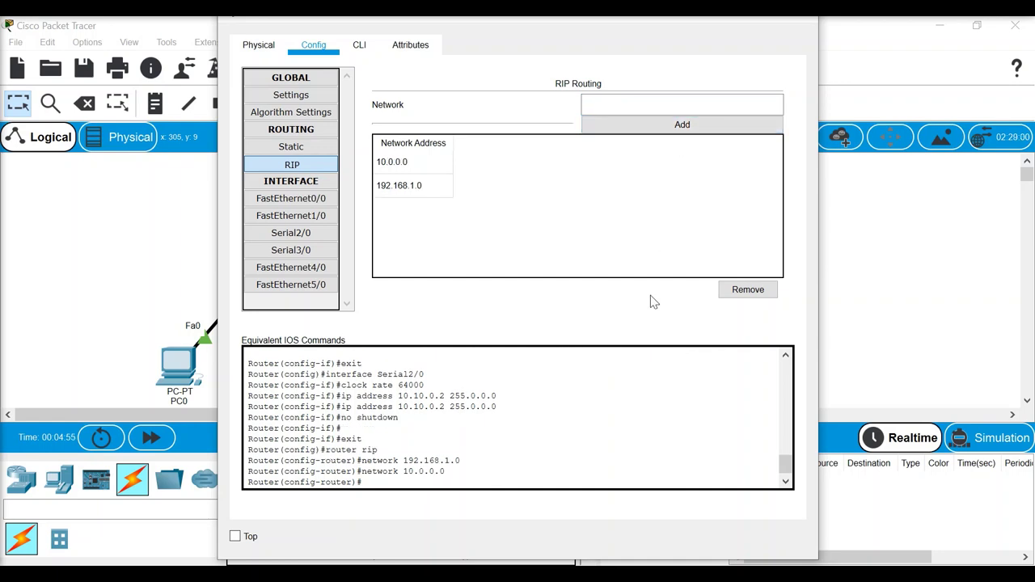
# Step: Save Router0's running configuration to NVRAM and close its configuration window
pyautogui.click(295, 97)
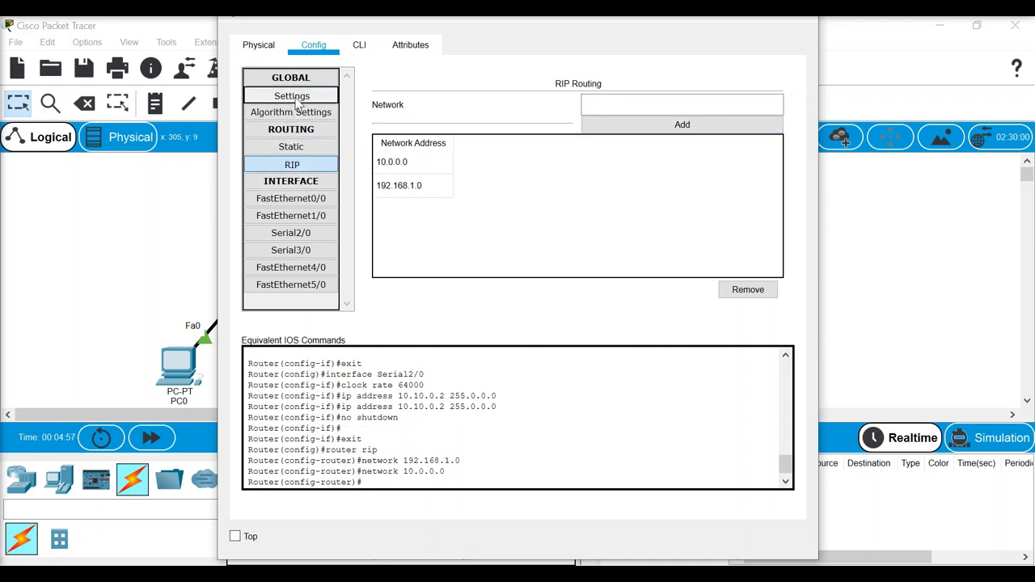
pyautogui.click(605, 187)
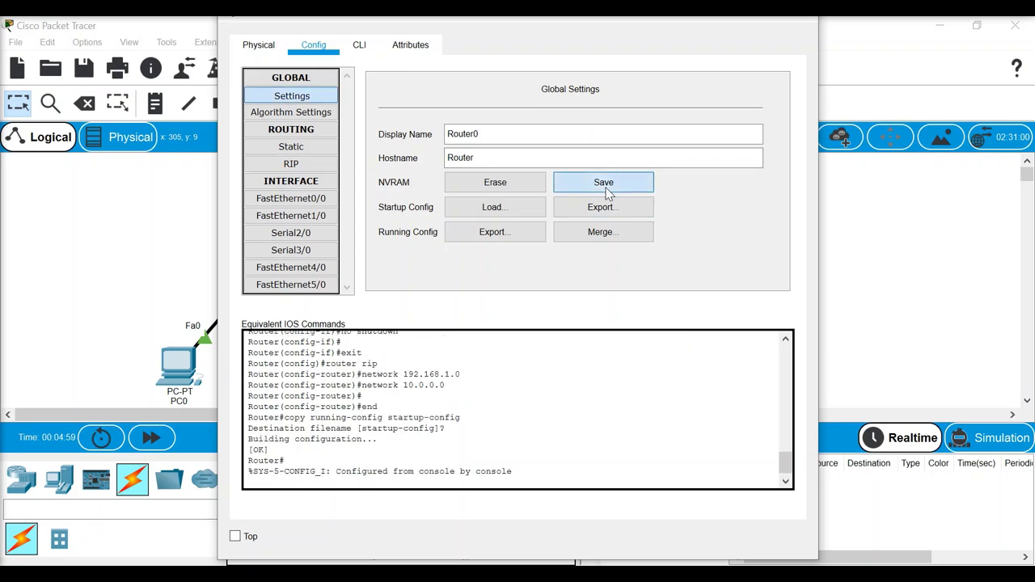
pyautogui.click(922, 237)
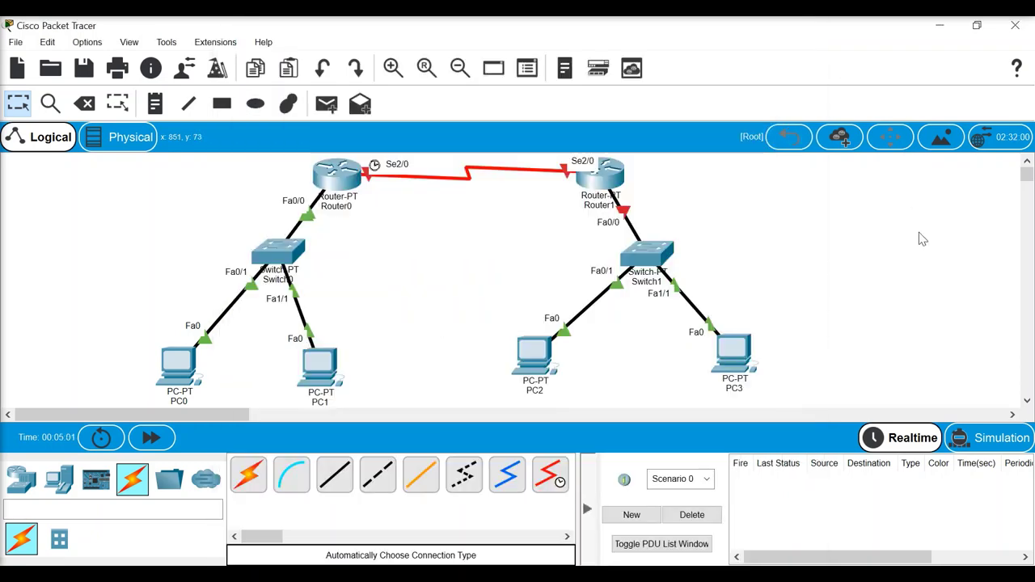
# Step: Assign 192.168.2.1 with subnet mask 255.255.255.0 to Router1's FastEthernet0/0 interface and turn the port on
pyautogui.click(614, 185)
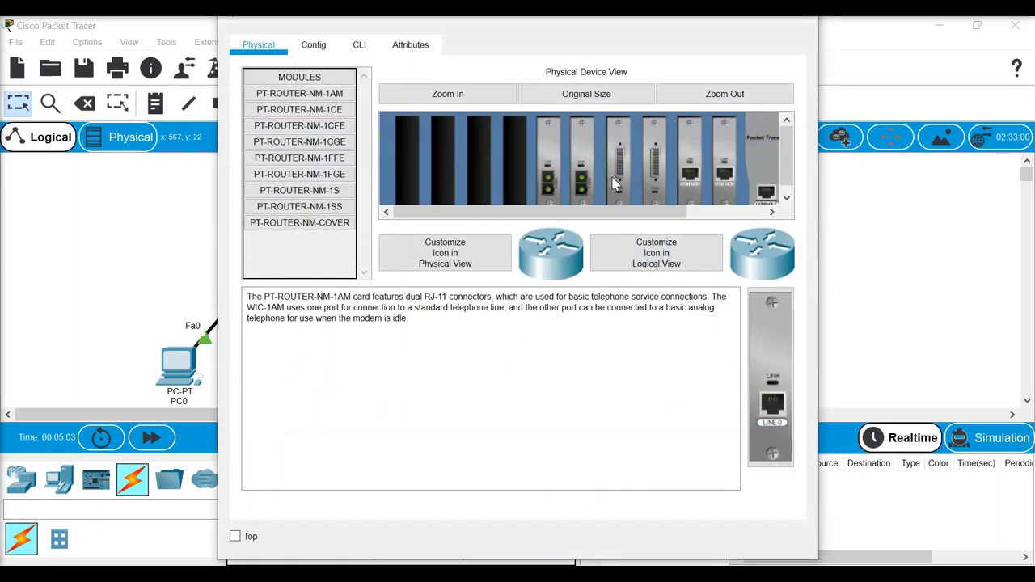
pyautogui.click(326, 48)
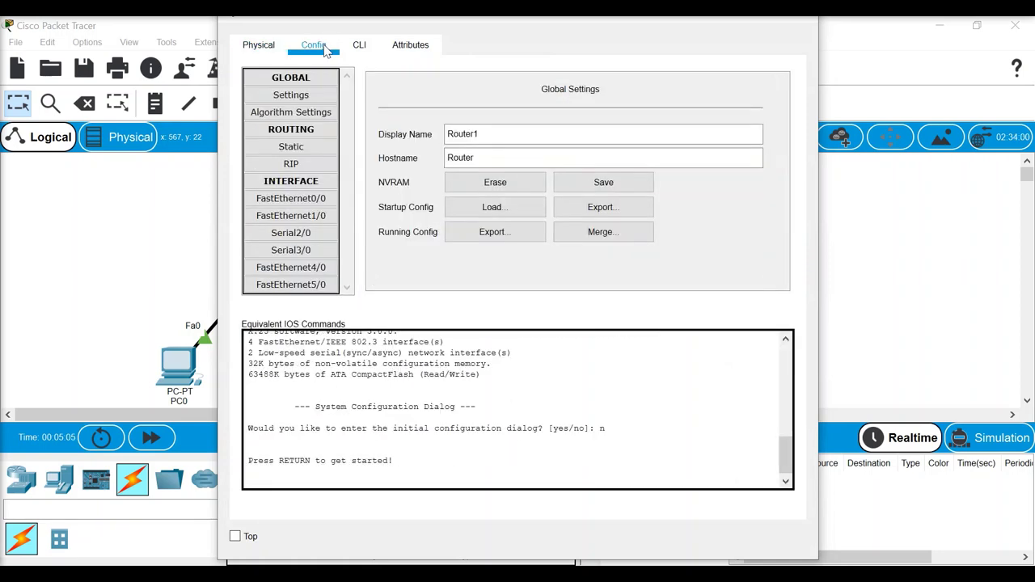
pyautogui.click(308, 202)
pyautogui.click(603, 191)
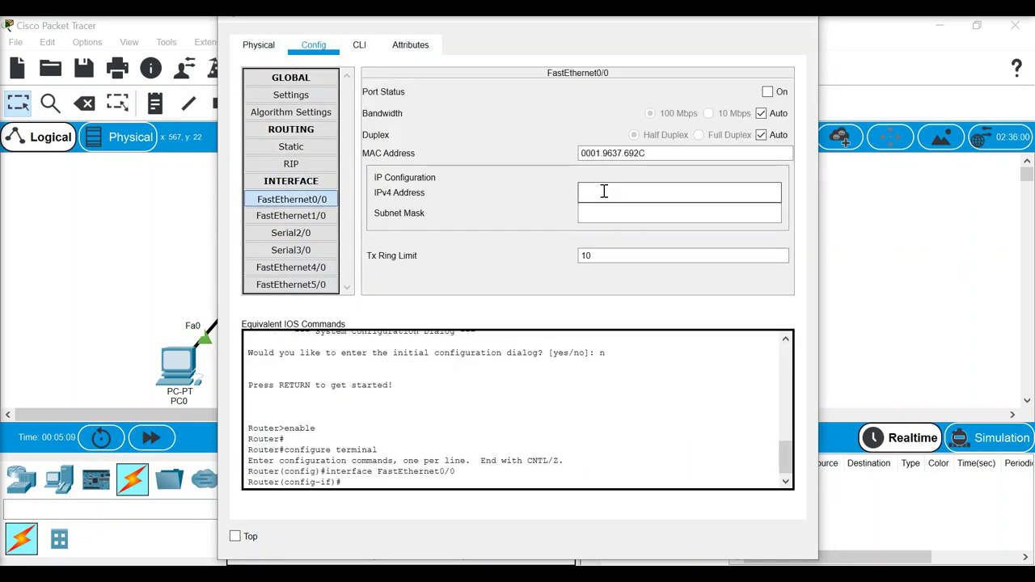
pyautogui.write('192.168.2.1')
pyautogui.press('Tab')
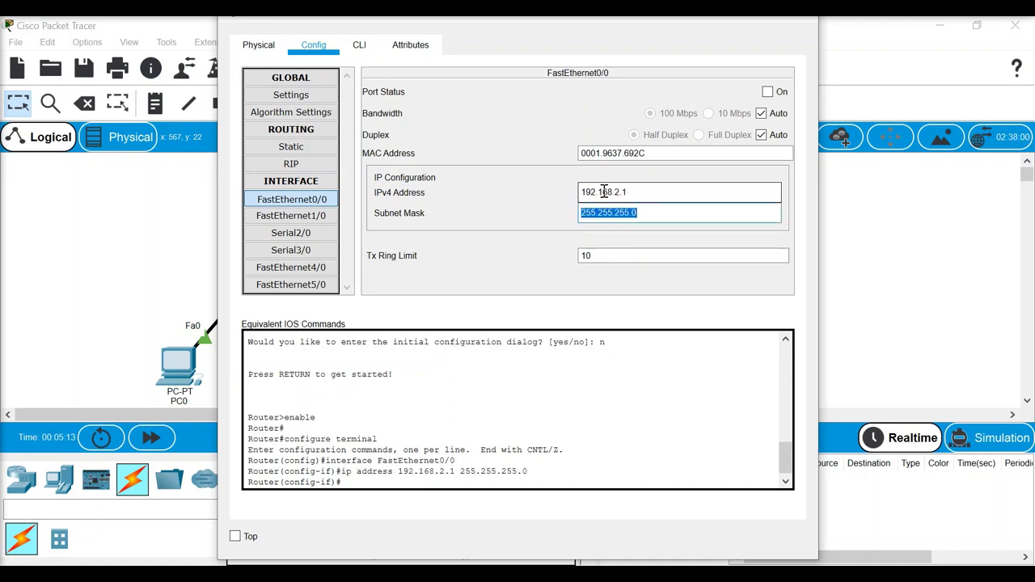
pyautogui.click(768, 92)
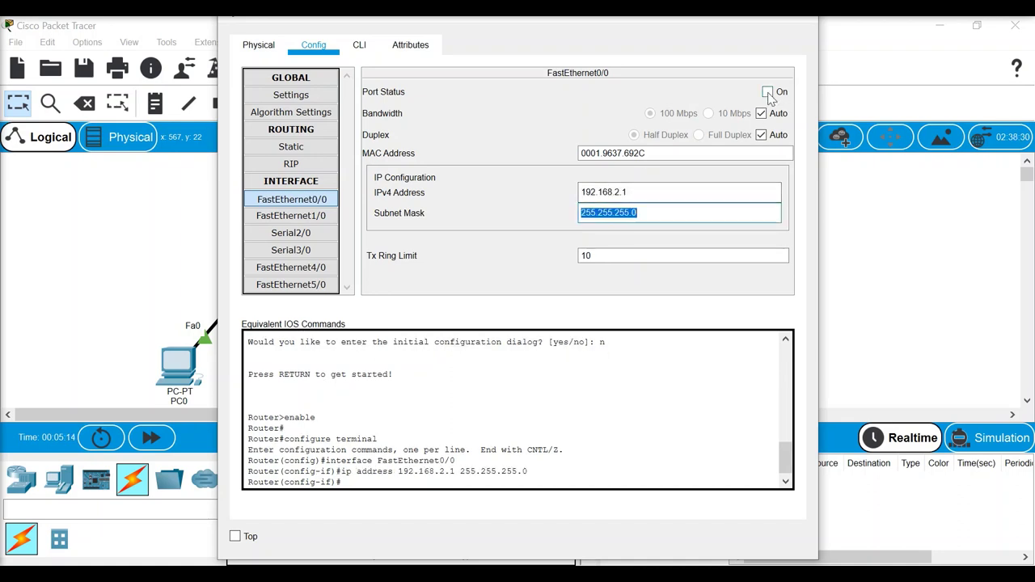
# Step: Configure Router1's Serial2/0 with IPv4 address 10.10.0.3 and subnet mask 255.0.0.0, and turn the port on
pyautogui.click(323, 234)
pyautogui.click(606, 168)
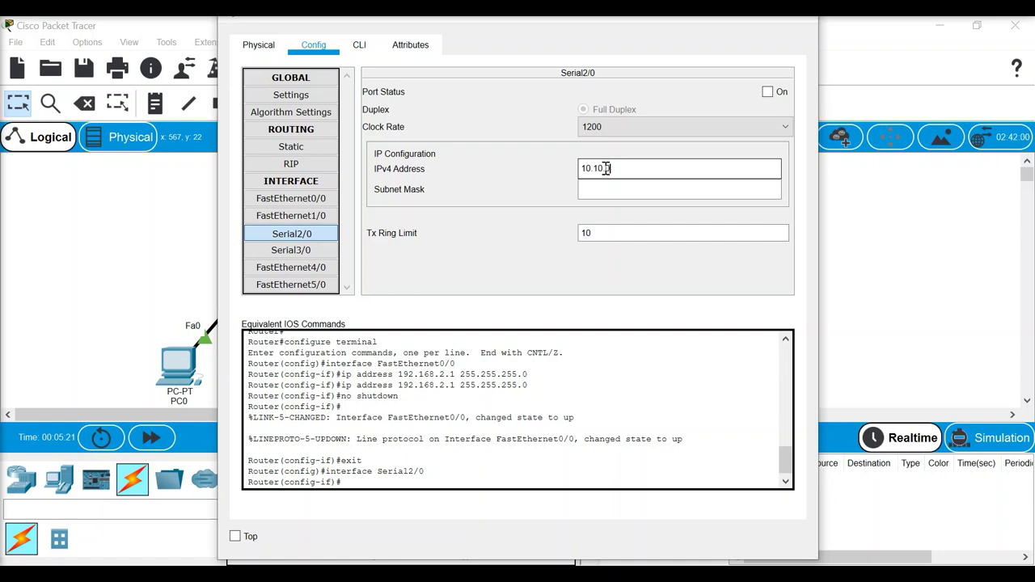
pyautogui.press('Tab')
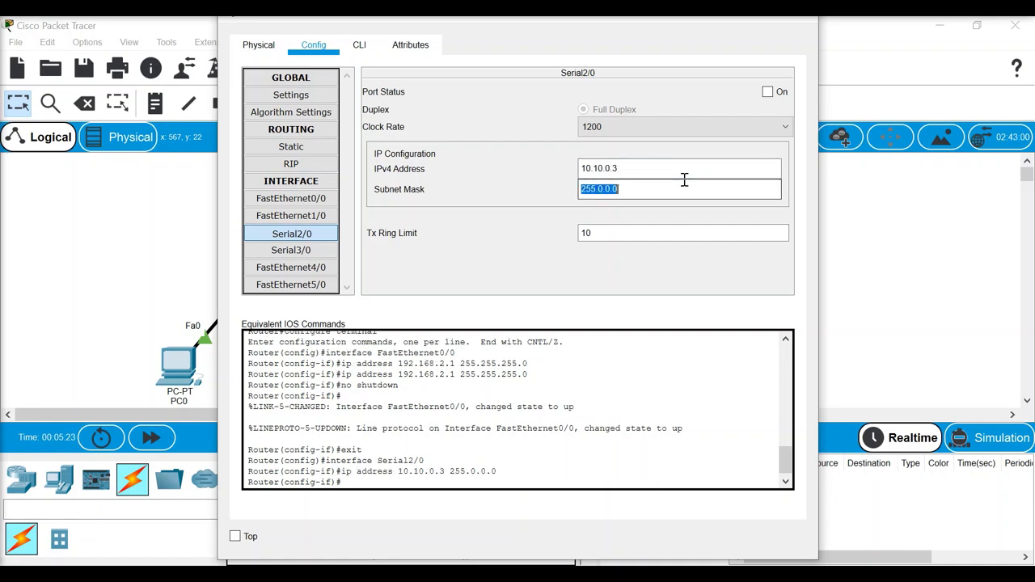
pyautogui.click(768, 92)
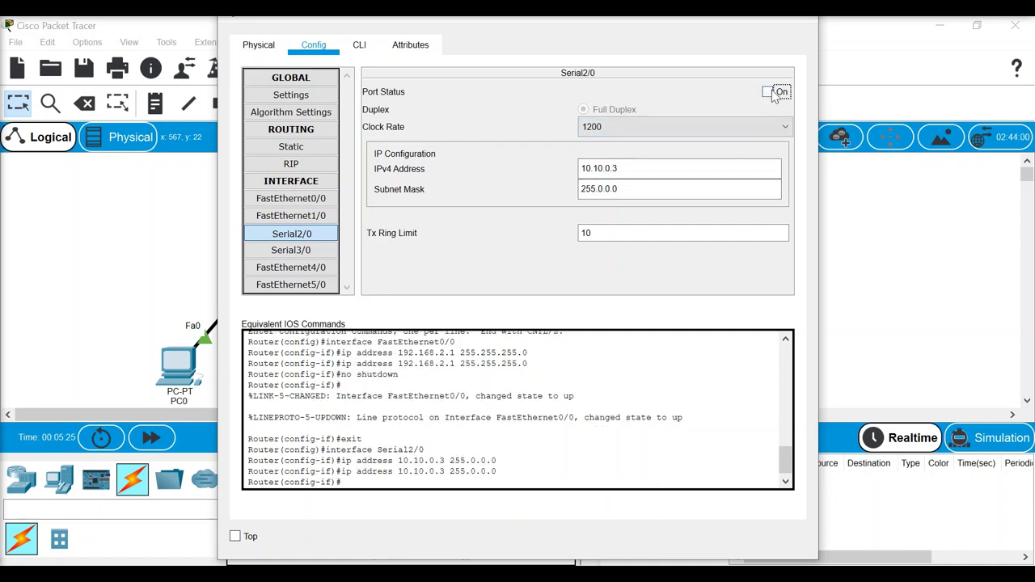
# Step: Add the networks 192.168.2.0 and 10.0.0.0 to Router1's RIP routing
pyautogui.click(292, 165)
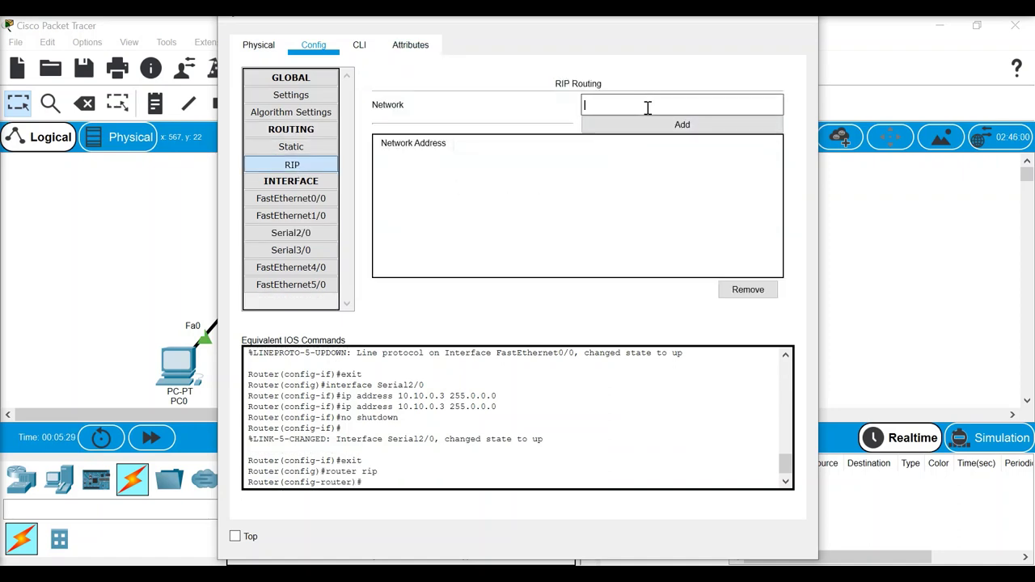
pyautogui.write('192.168.2.1')
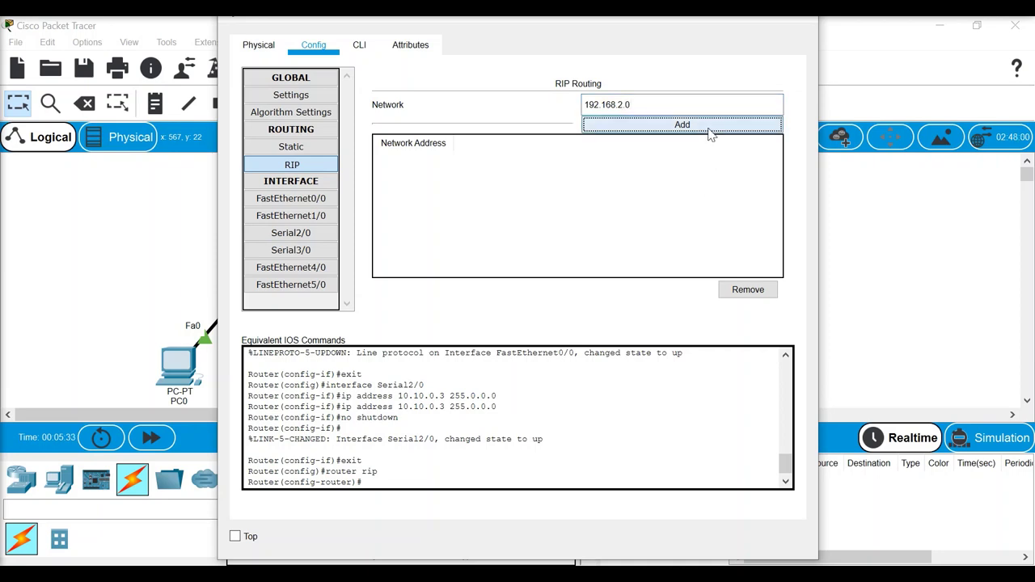
pyautogui.click(709, 126)
pyautogui.click(707, 105)
pyautogui.write('10.0')
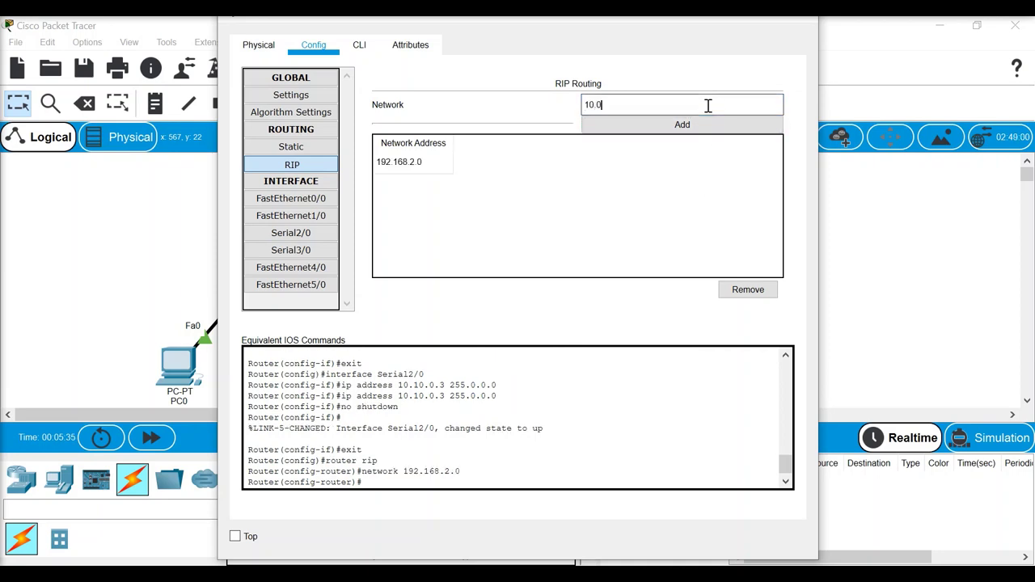
pyautogui.write('.0.0')
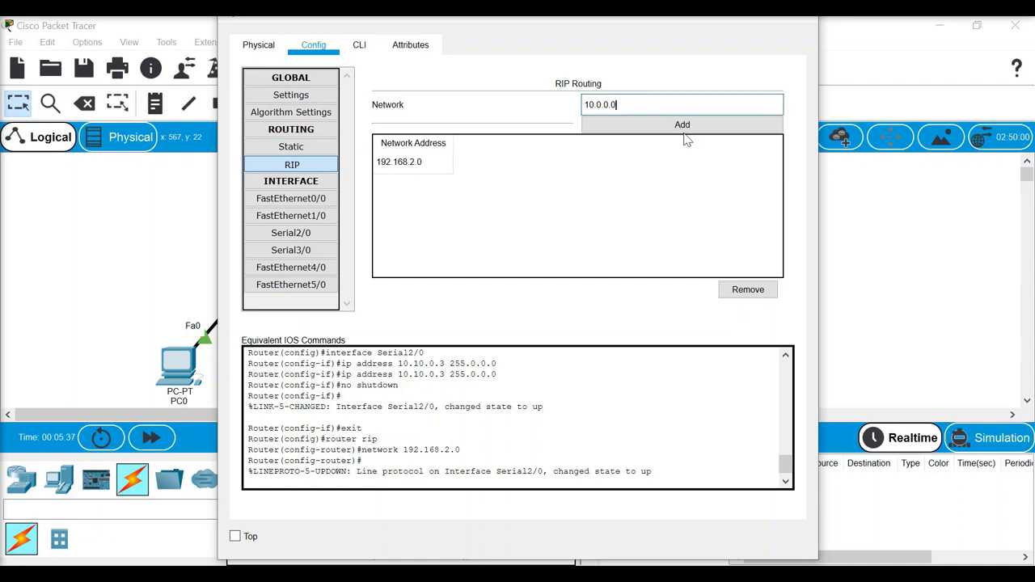
pyautogui.click(686, 131)
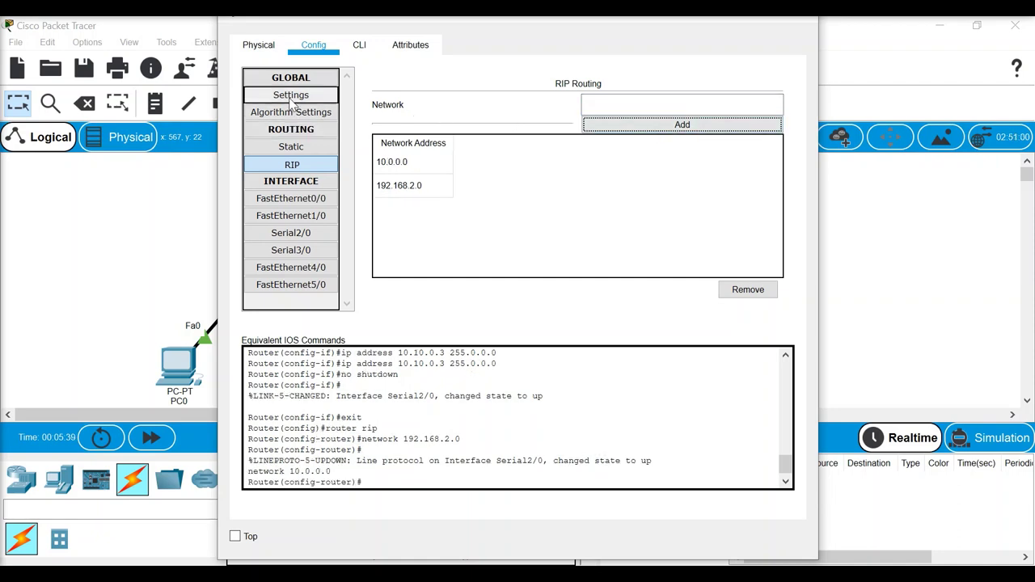
# Step: Save Router1's running configuration to NVRAM and close its configuration window
pyautogui.click(292, 97)
pyautogui.click(605, 183)
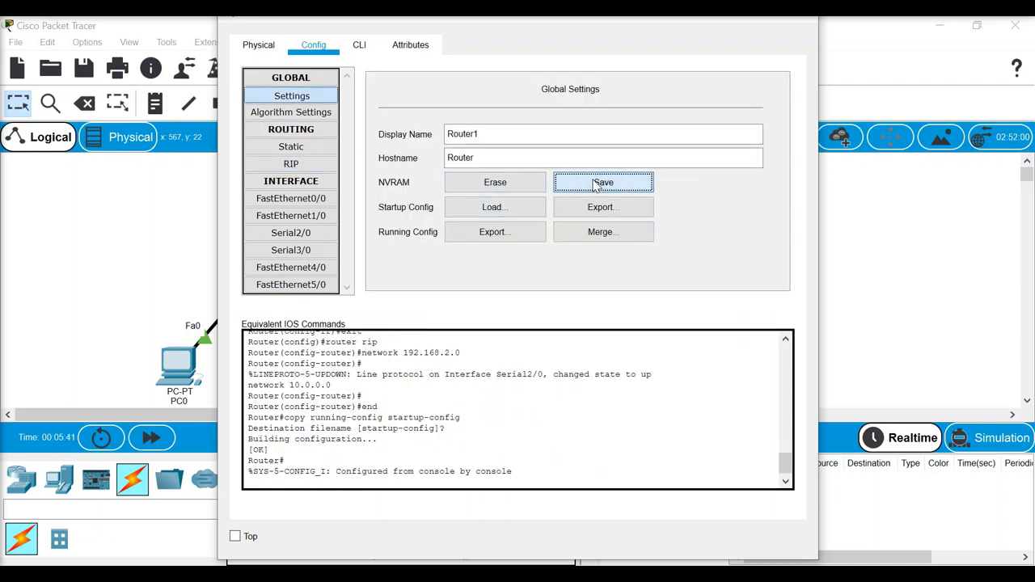
pyautogui.click(885, 233)
# Step: Send simple PDUs from PC0 to PC2 and from PC1 to PC2 to test connectivity between the two networks
pyautogui.click(327, 104)
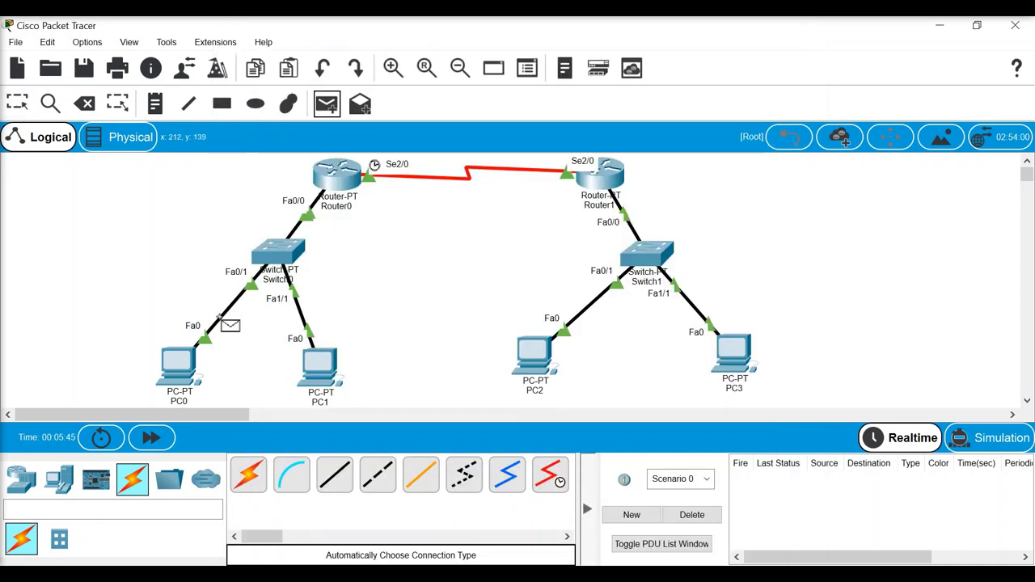
pyautogui.click(327, 103)
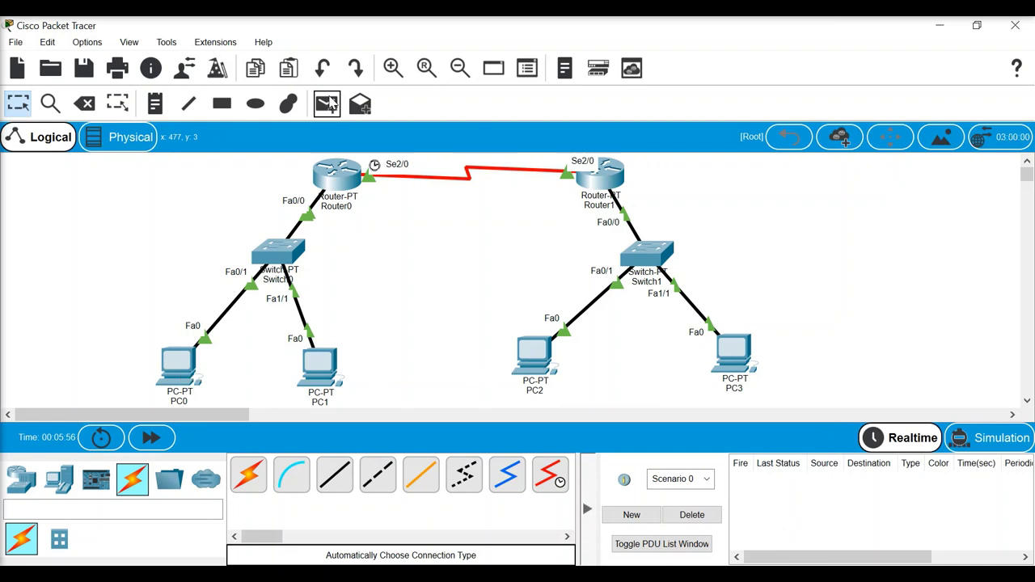
pyautogui.click(327, 104)
pyautogui.click(182, 364)
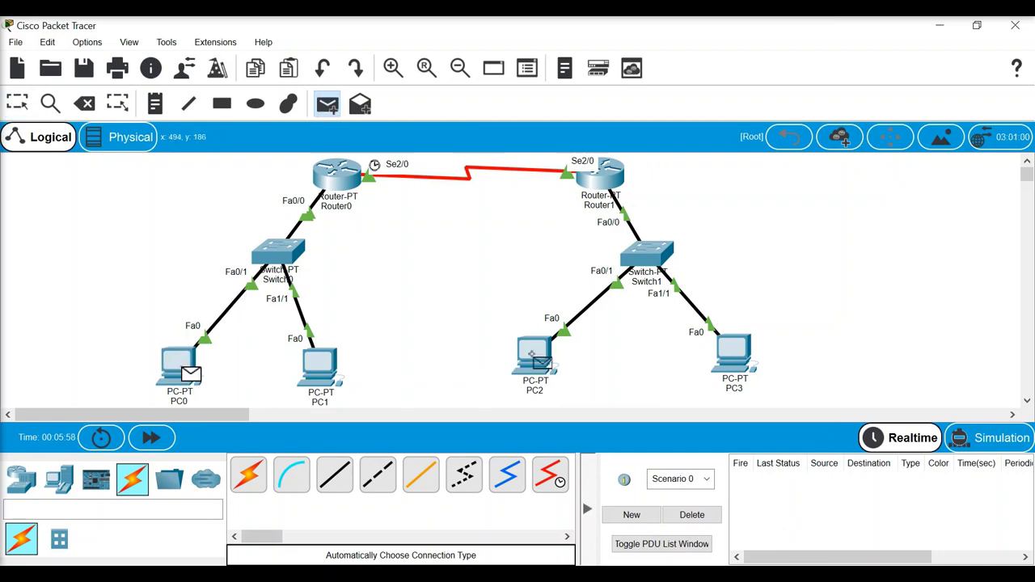
pyautogui.click(533, 357)
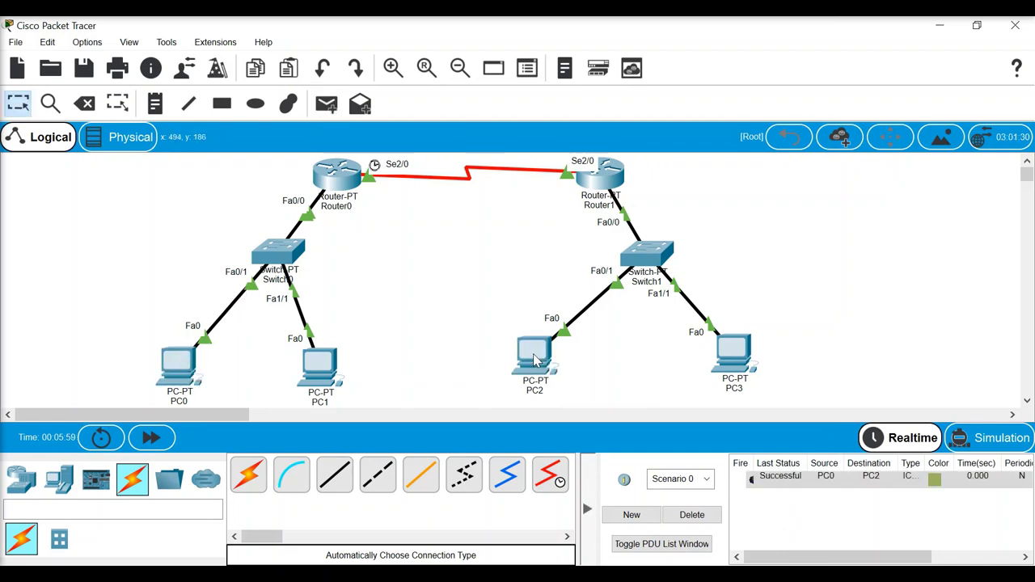
pyautogui.click(327, 104)
pyautogui.click(323, 360)
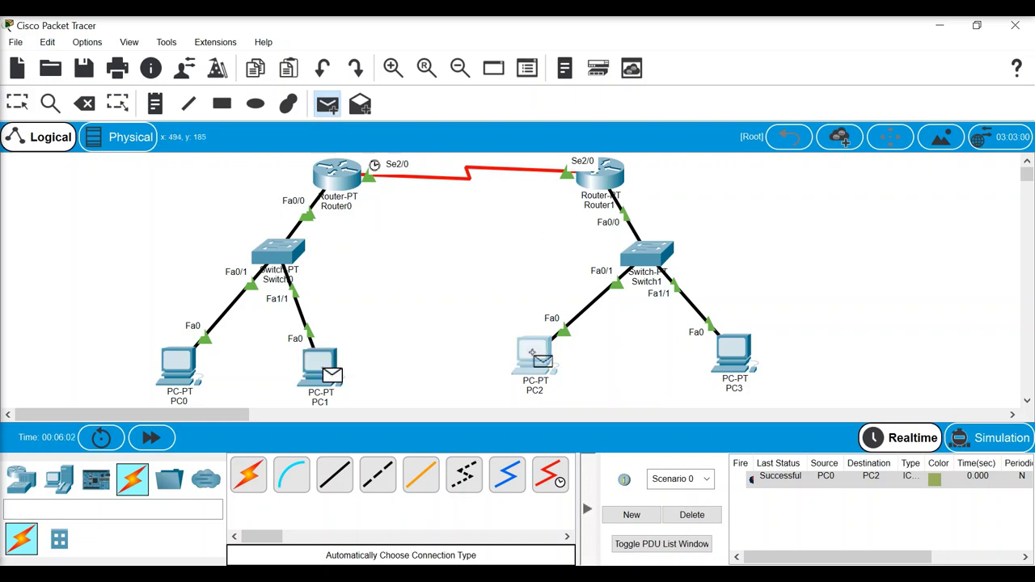
pyautogui.click(532, 356)
# Step: Send simple PDUs from PC0 to PC3 and from PC1 to PC3
pyautogui.click(327, 103)
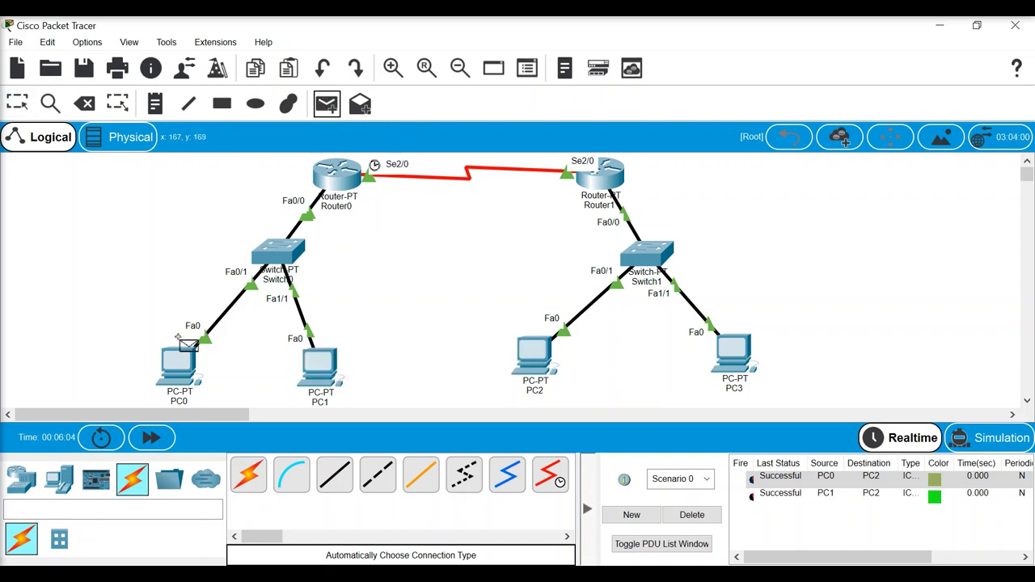
pyautogui.click(183, 364)
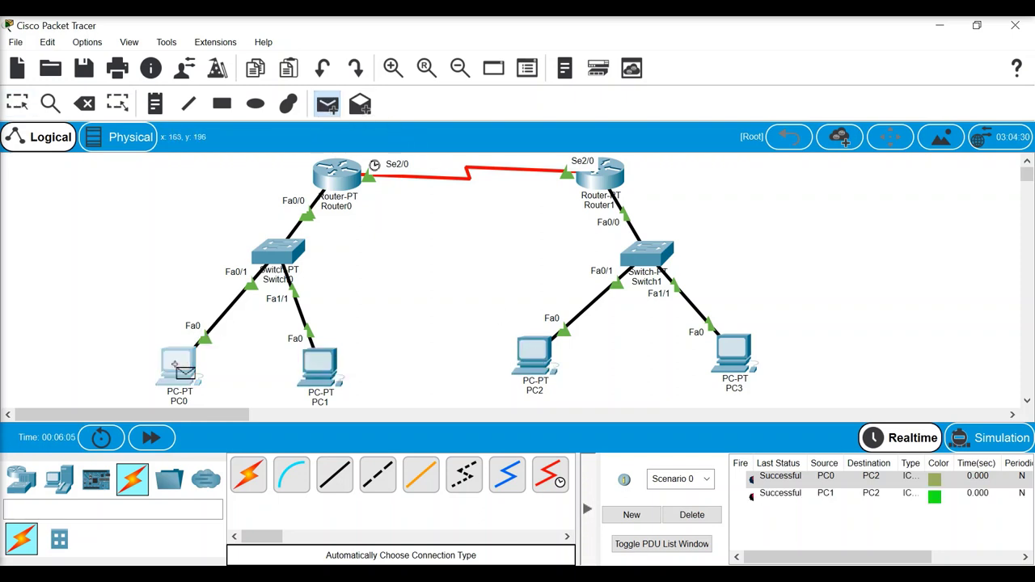
pyautogui.click(736, 354)
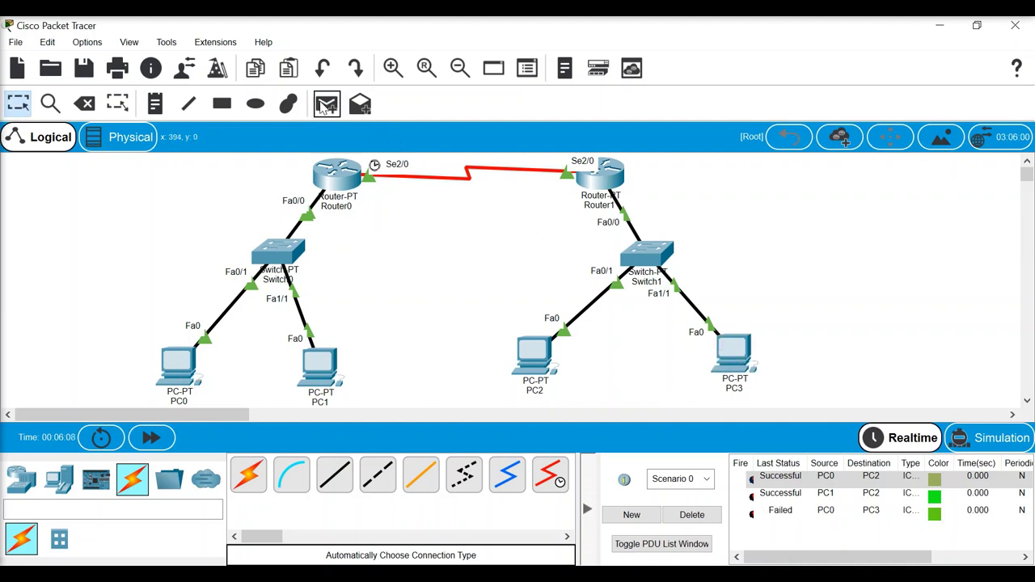
pyautogui.click(327, 104)
pyautogui.click(321, 368)
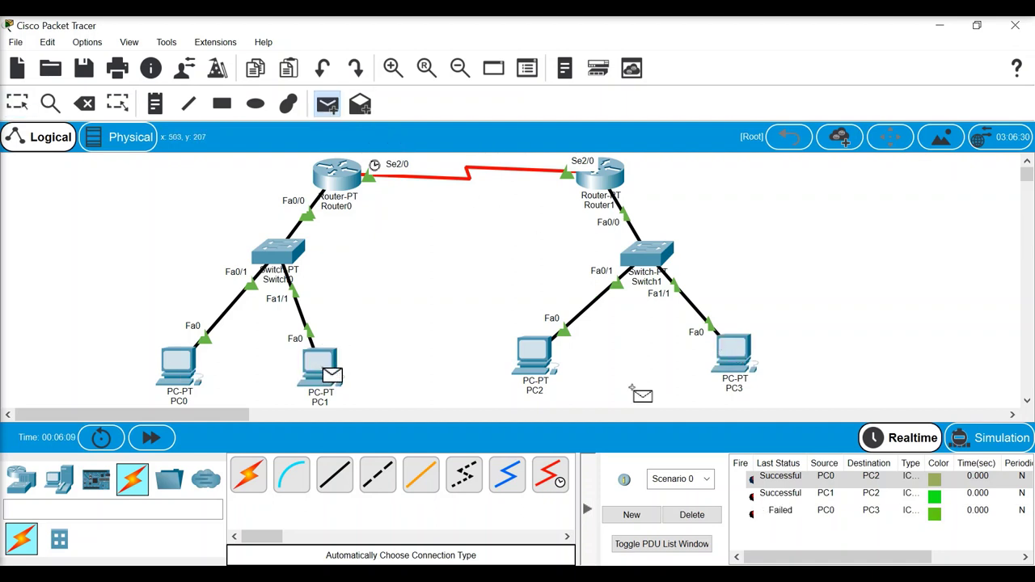
pyautogui.click(744, 366)
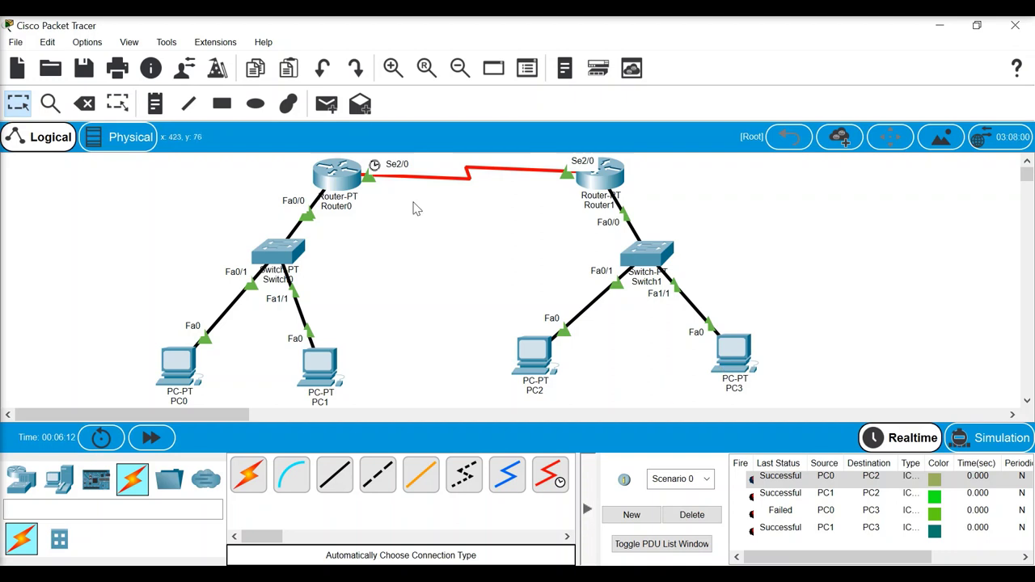
# Step: Send a simple PDU from PC1 to PC0 to test connectivity within Router0's local network
pyautogui.click(326, 104)
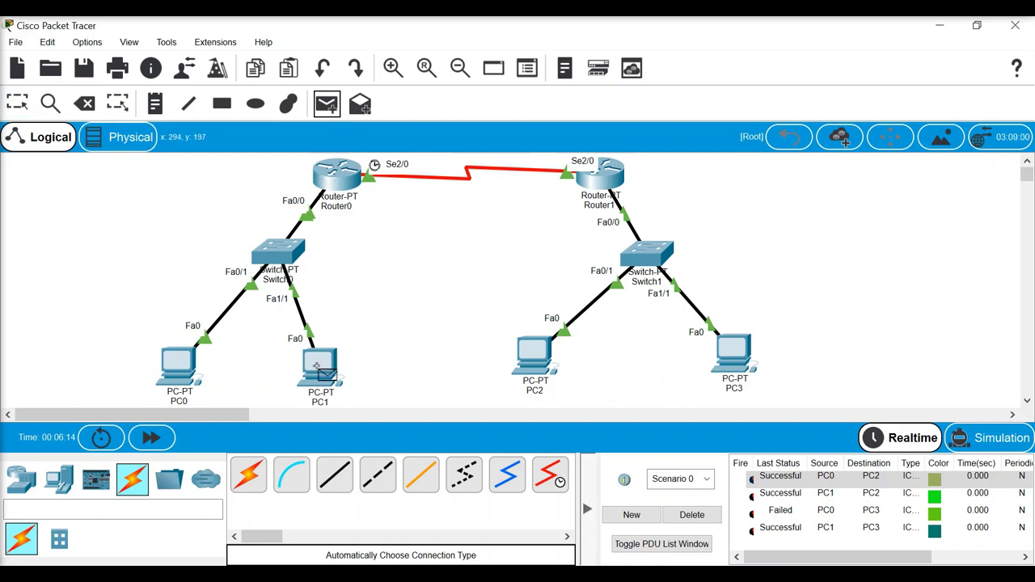
pyautogui.click(321, 368)
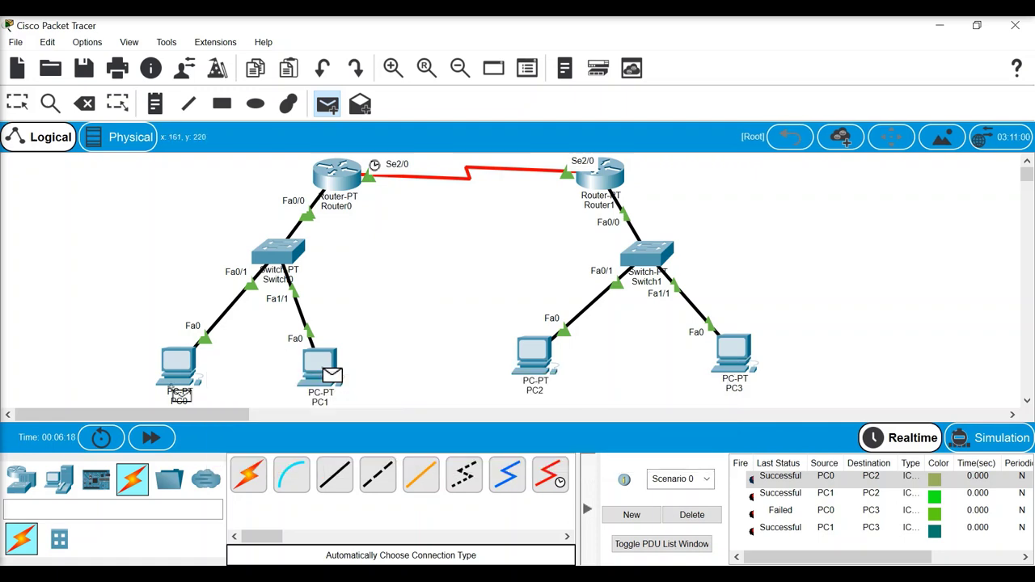
pyautogui.click(184, 374)
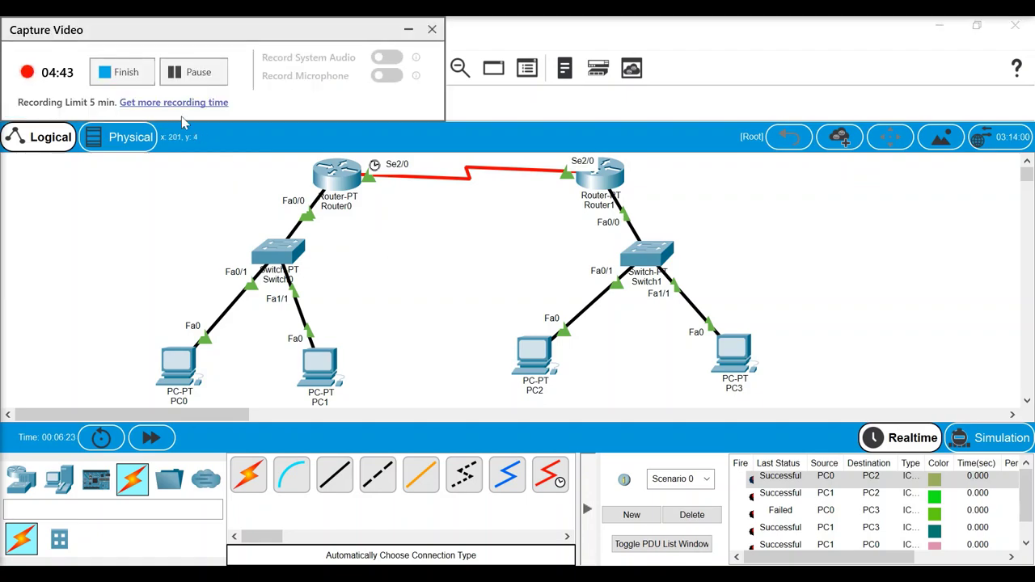
pyautogui.click(127, 69)
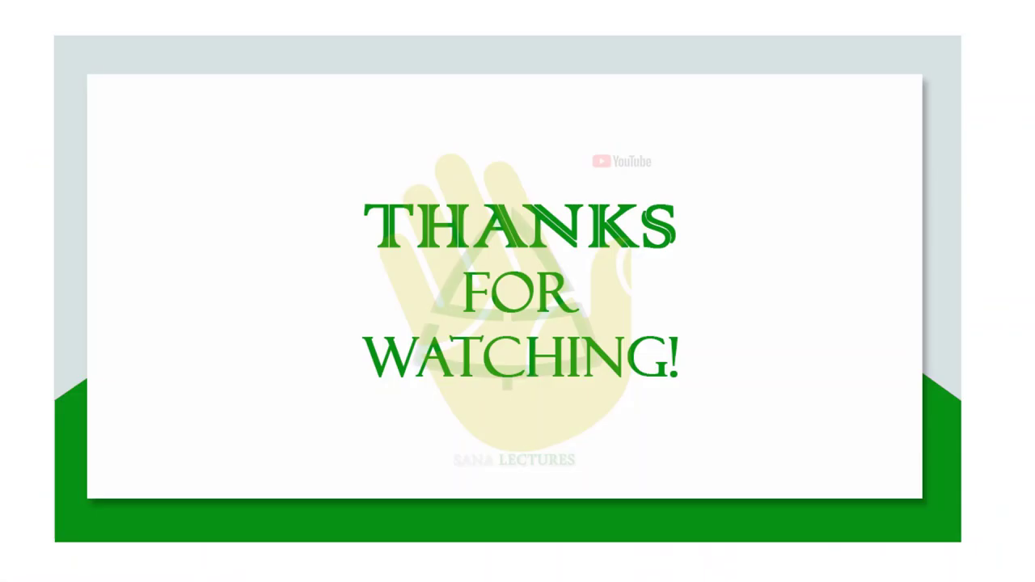